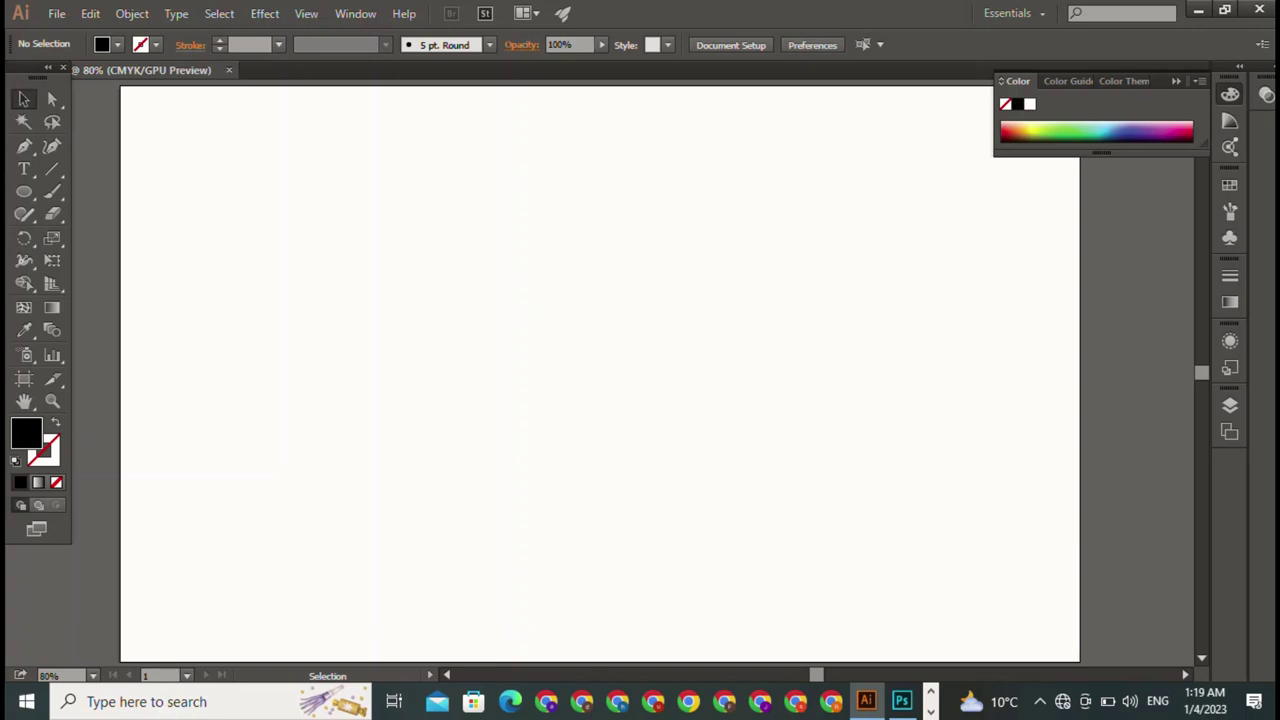
Type a single letter A as text near the top of the artboard.
key(t)
click(388, 139)
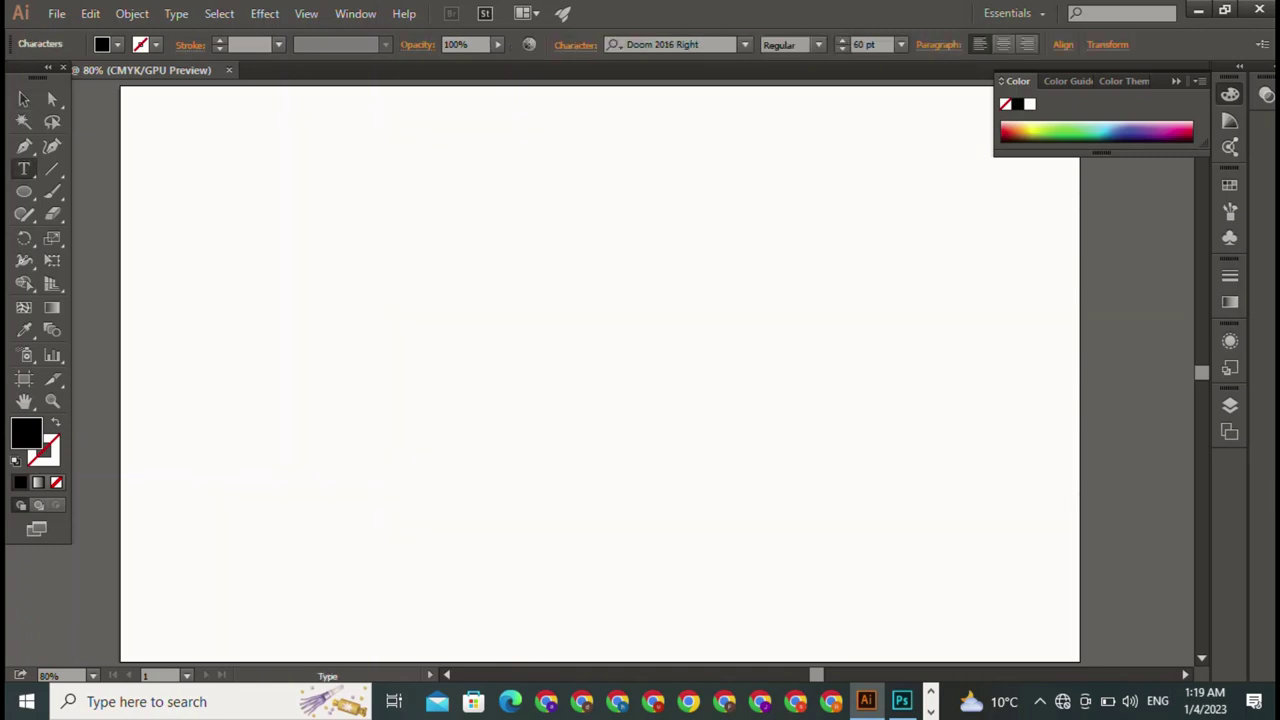
text(A)
key(Escape)
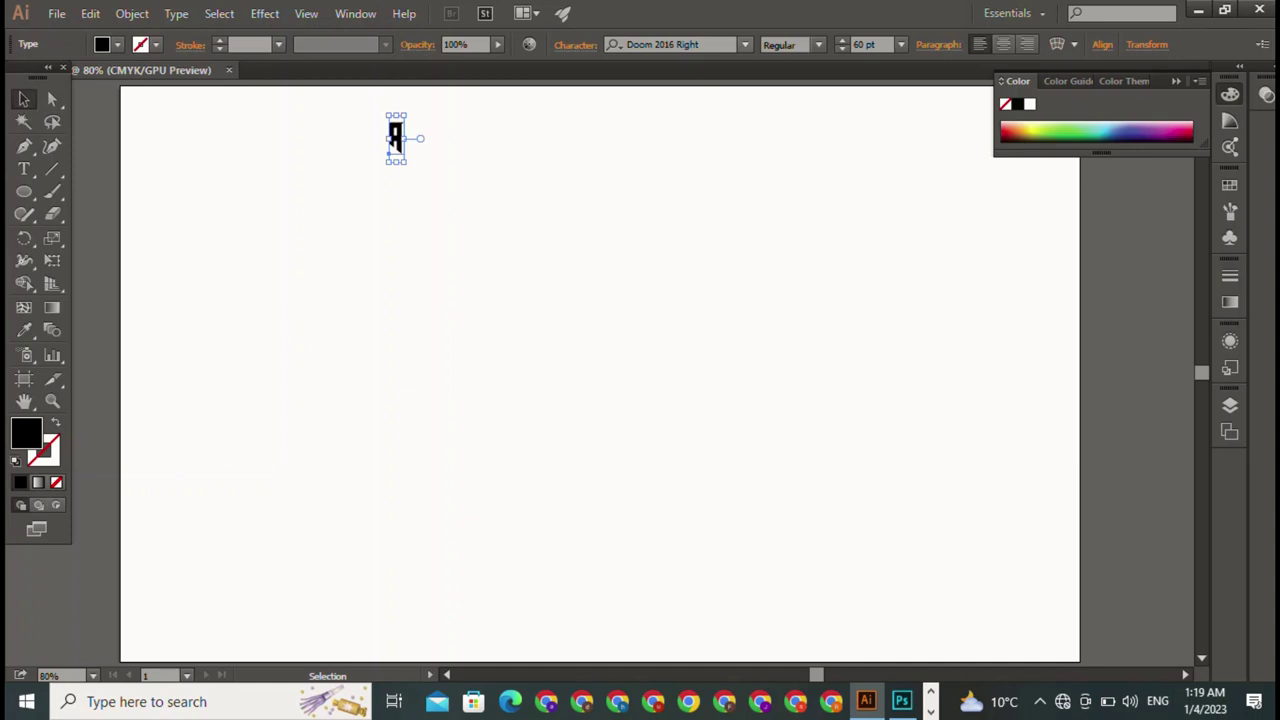
Set the A in Harlow Solid Italic and scale it up into a large glyph.
click(675, 44)
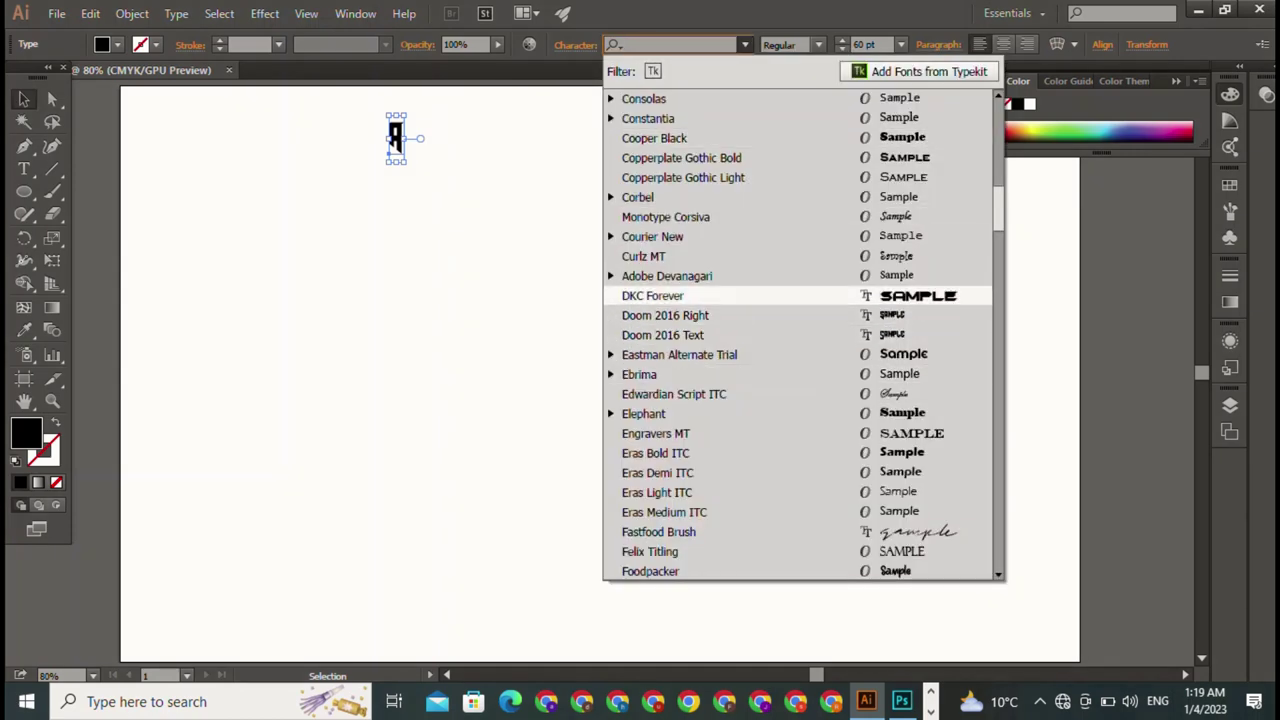
scroll(800, 354, down, 1)
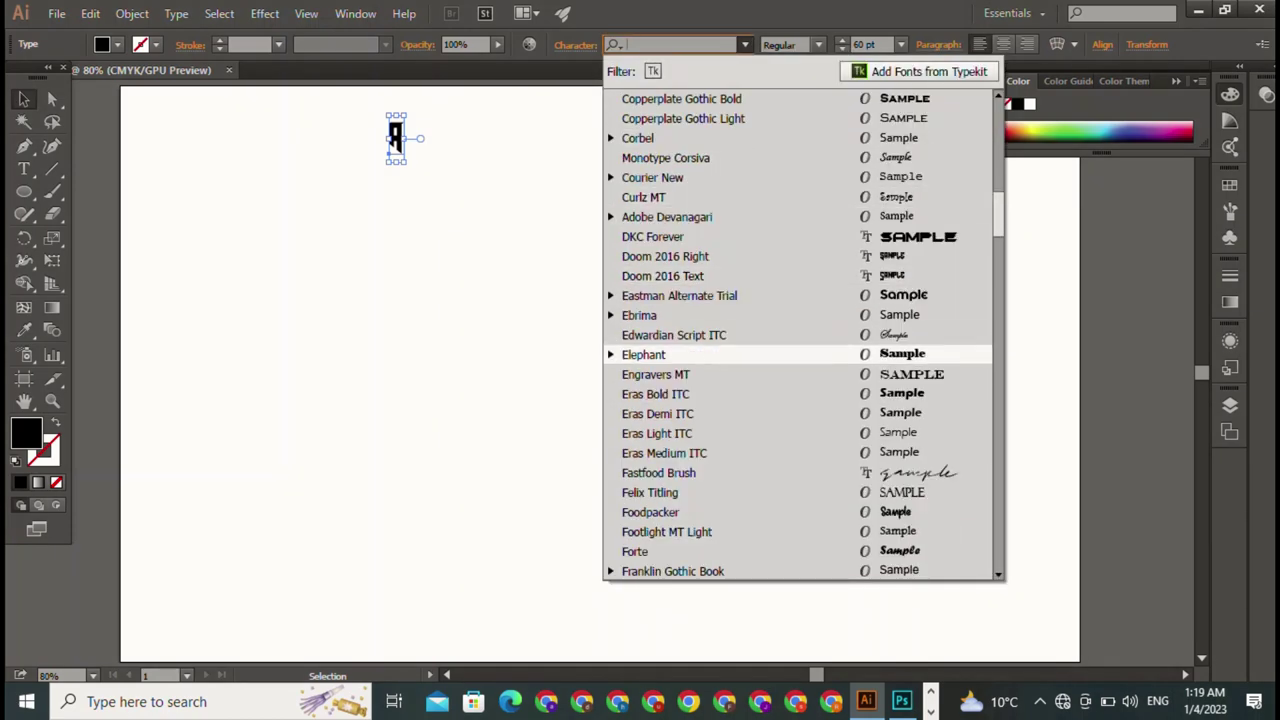
scroll(800, 354, down, 5)
scroll(800, 354, down, 5)
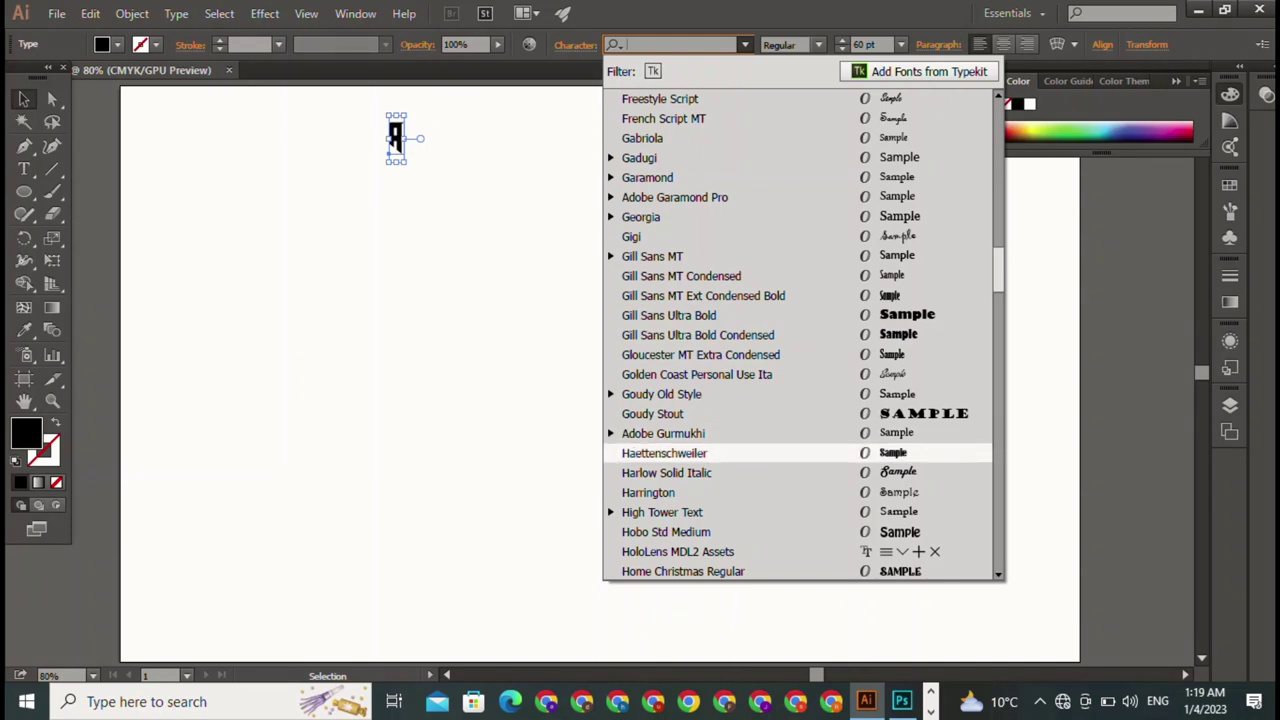
click(666, 472)
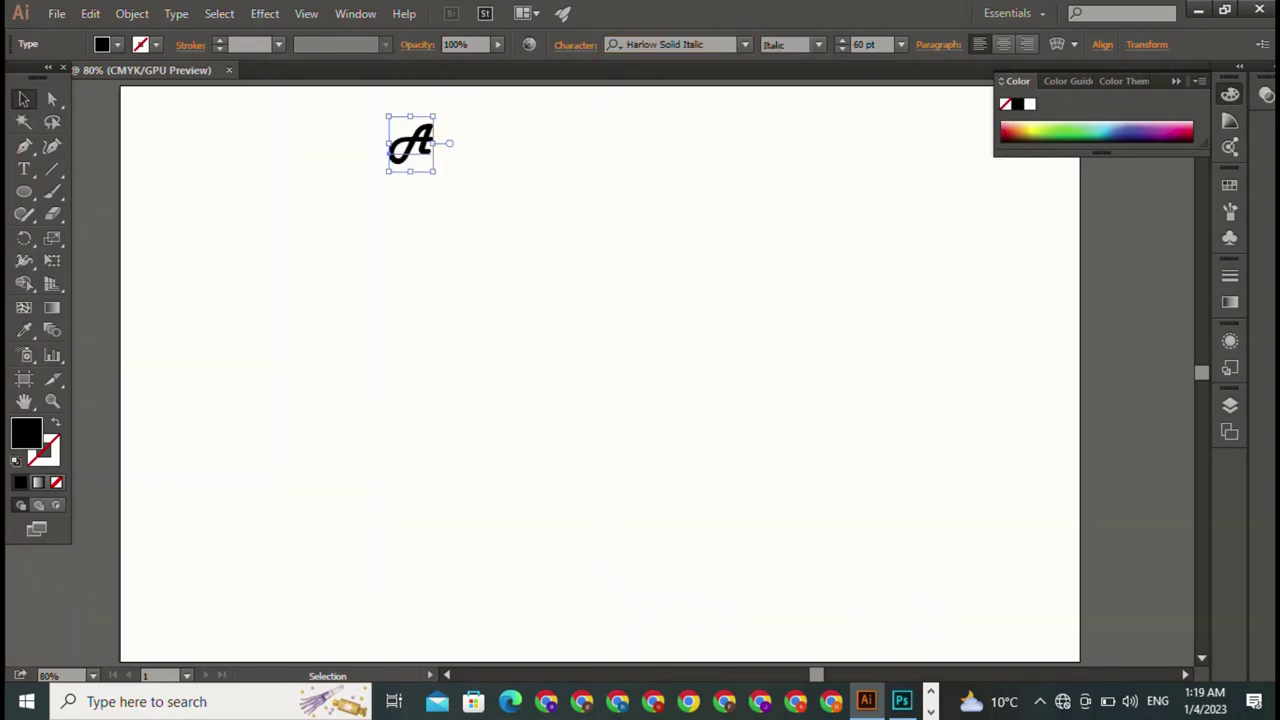
drag(435, 171, 634, 423)
click(660, 440)
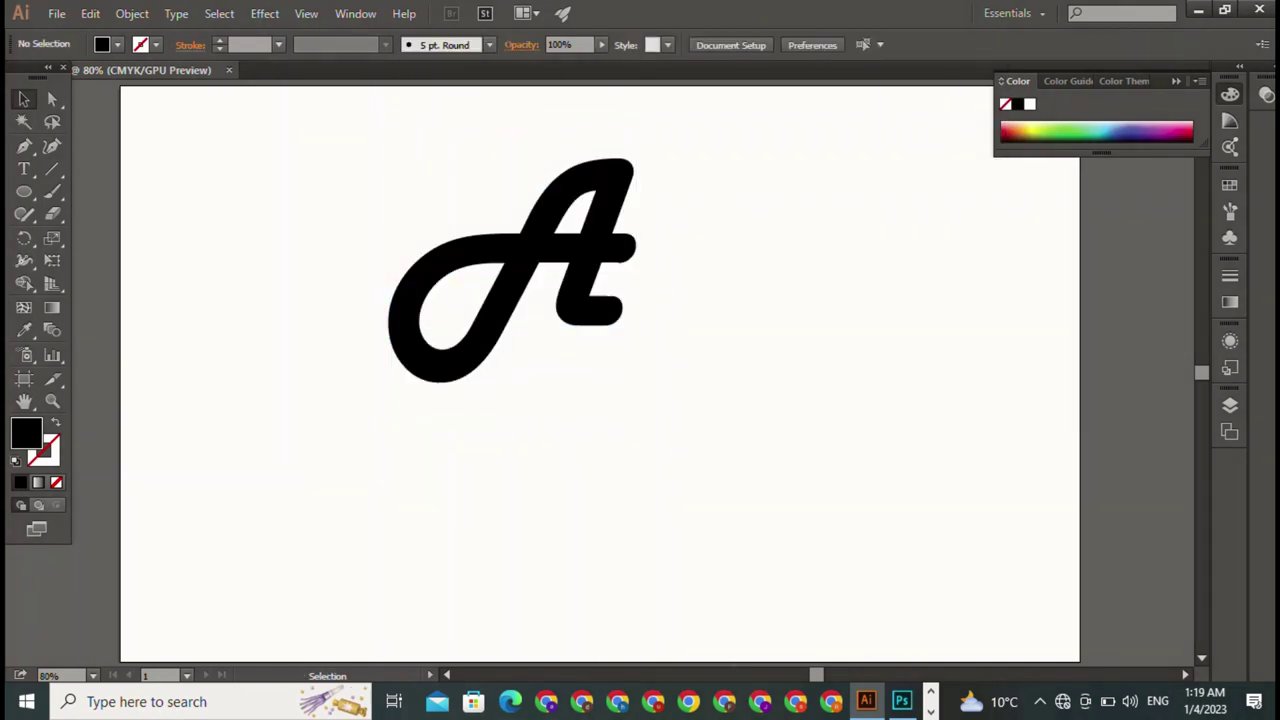
Type a second small letter A at the top-left of the artboard.
click(24, 169)
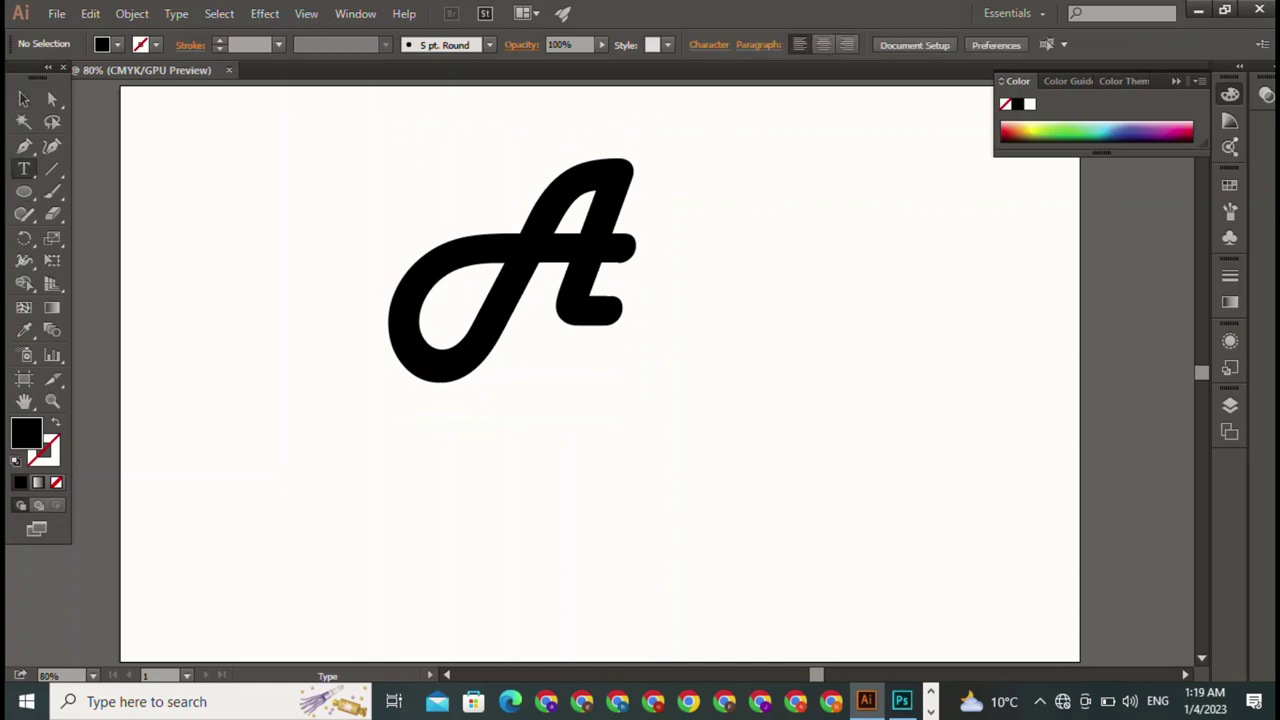
click(197, 135)
text(A)
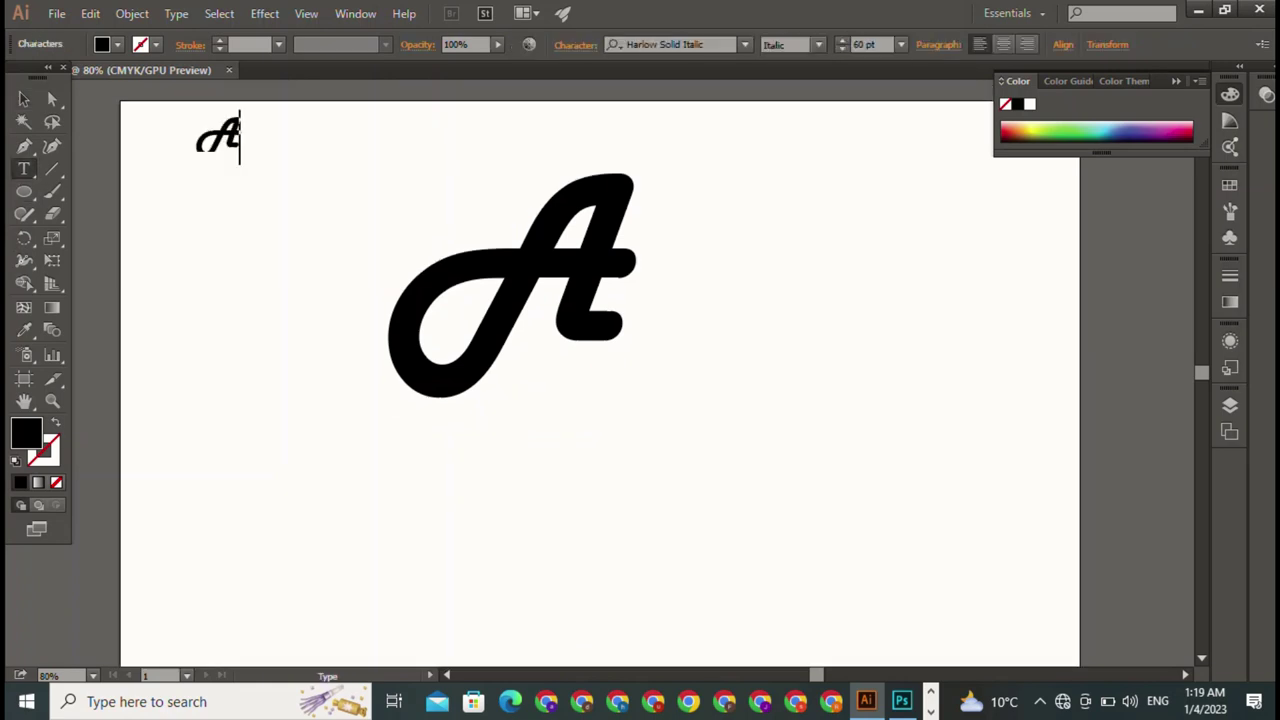
key(Escape)
Try Inkland and Letter Gothic Std, then set the small A in Matura MT Script Capitals.
click(745, 44)
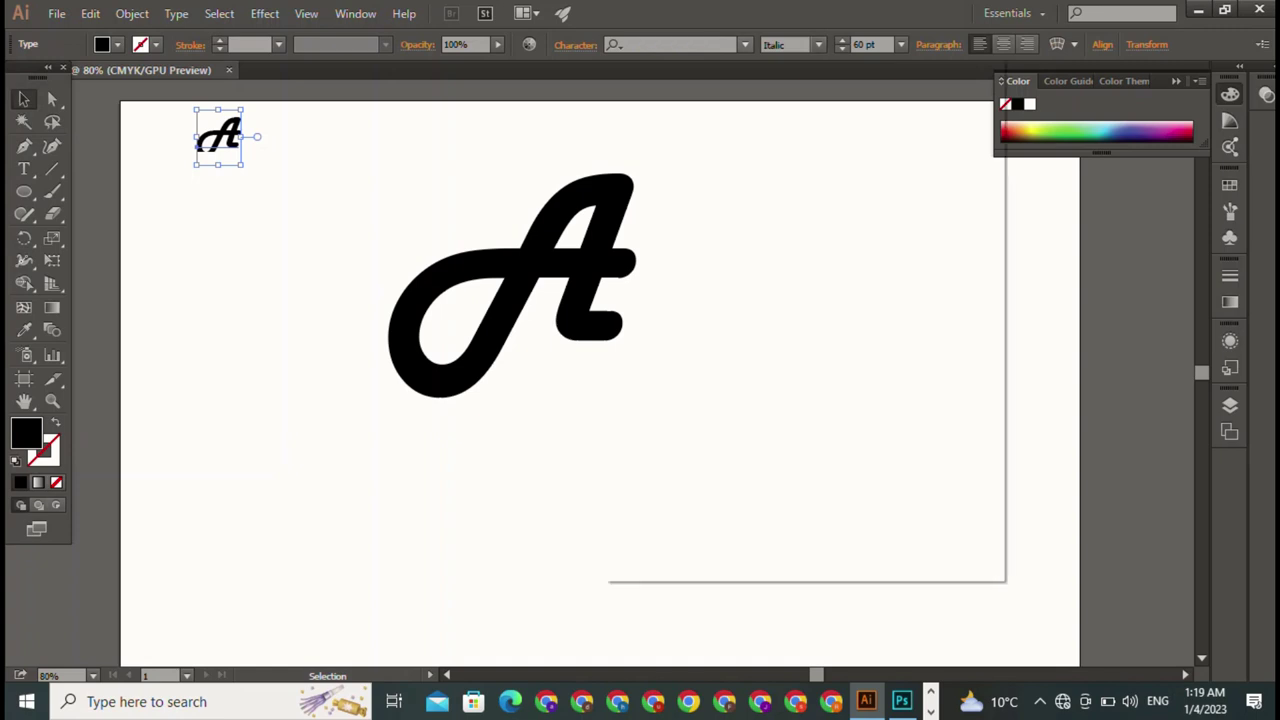
scroll(800, 335, down, 6)
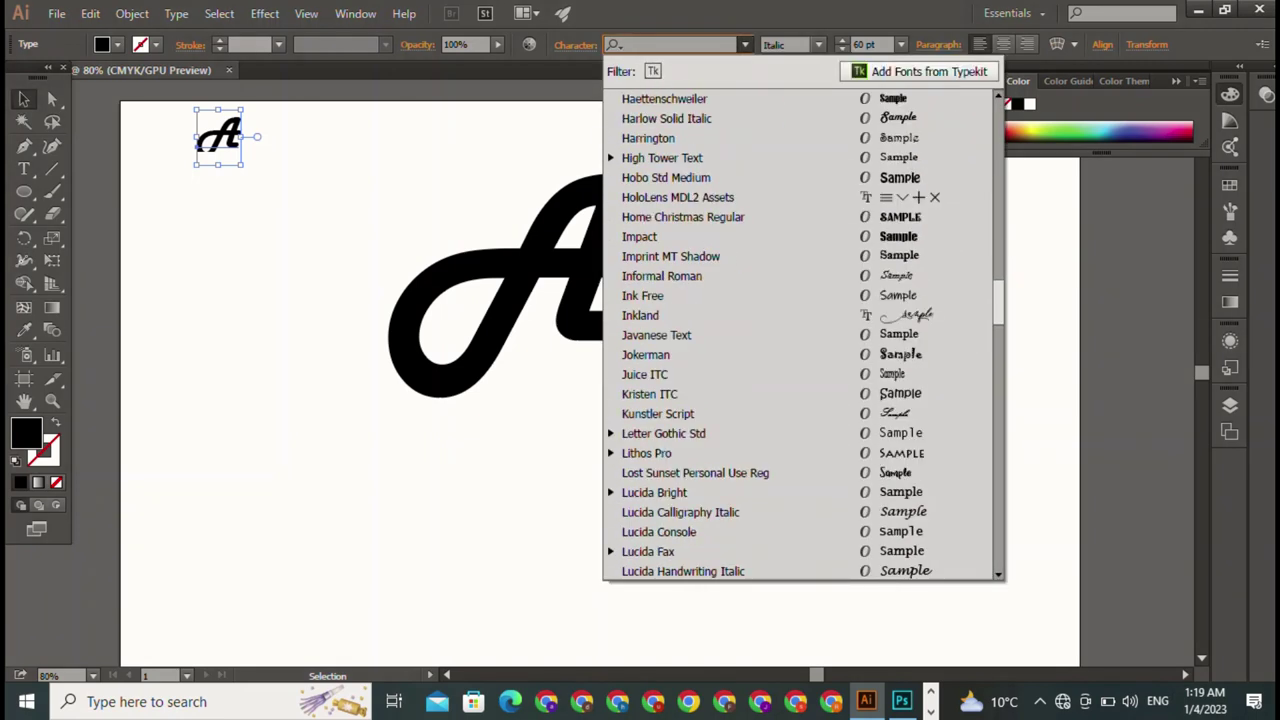
click(660, 335)
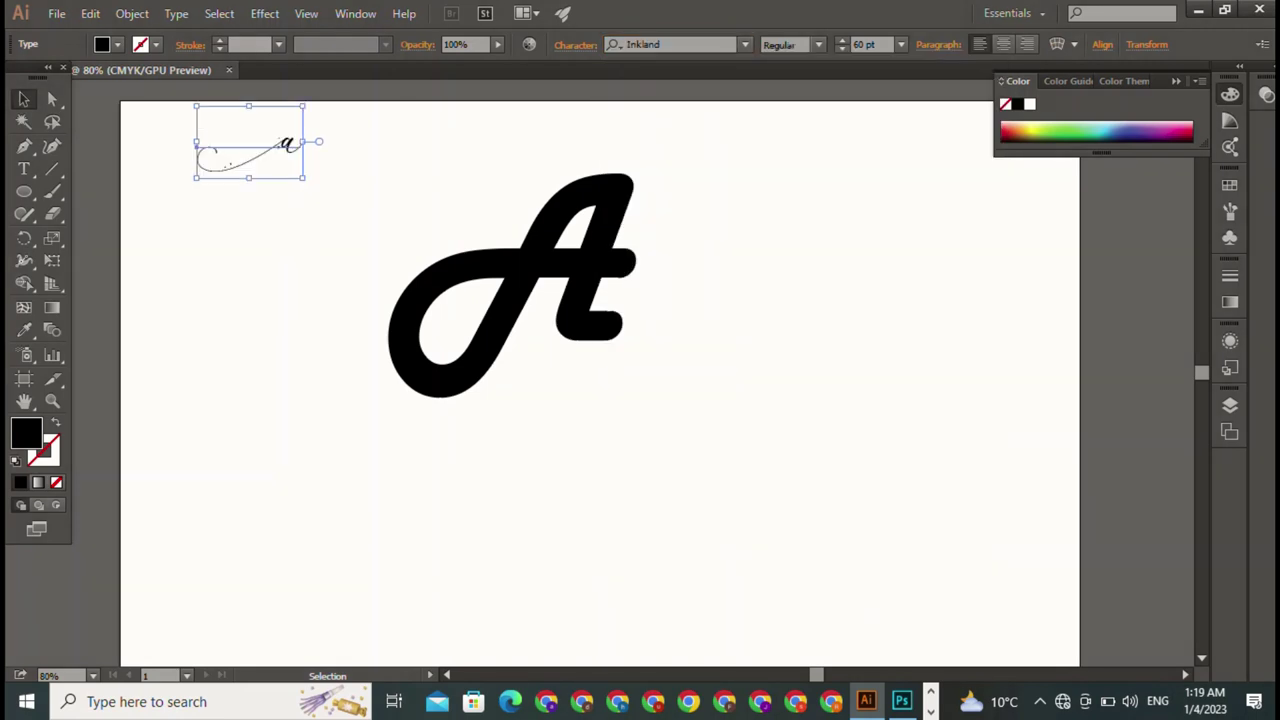
click(745, 44)
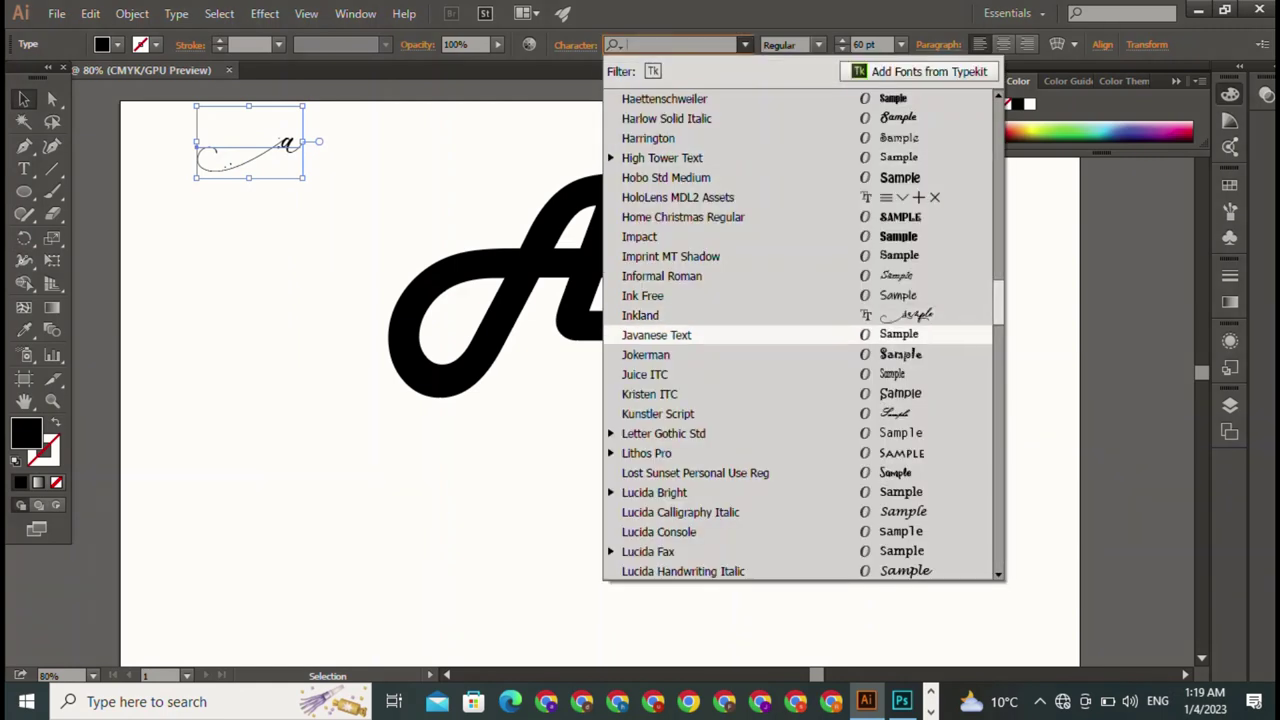
click(680, 426)
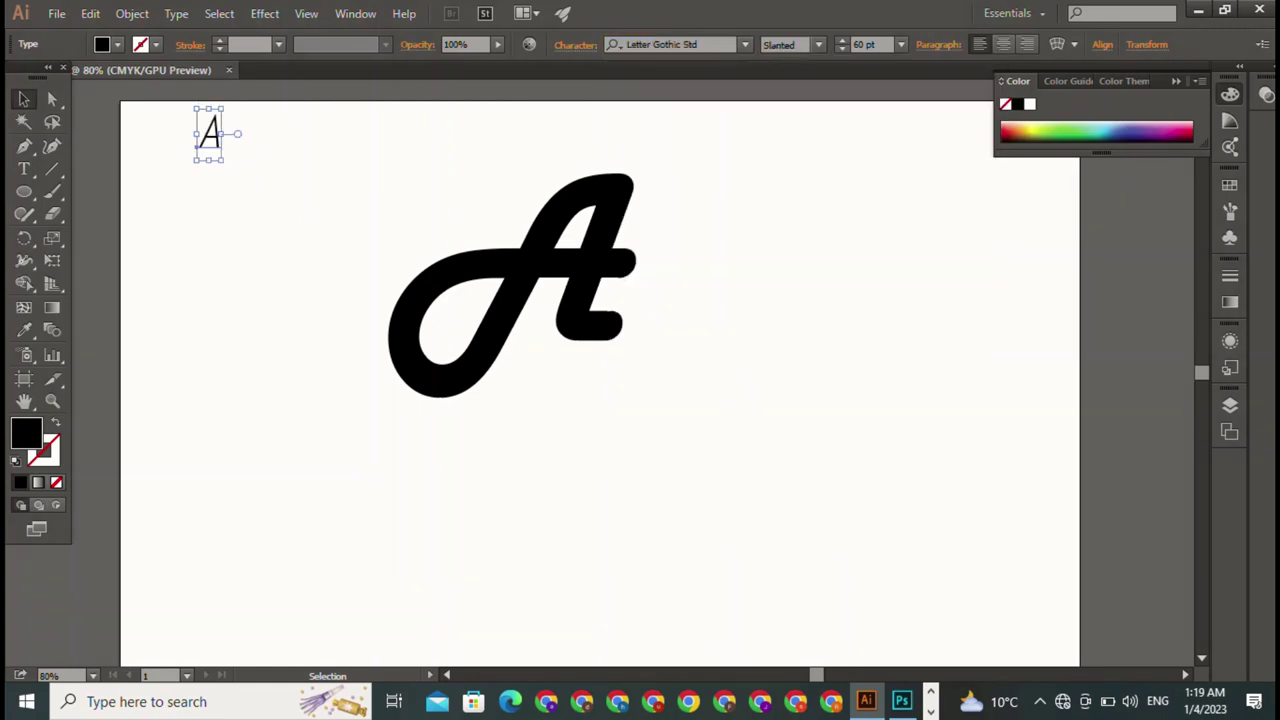
click(745, 44)
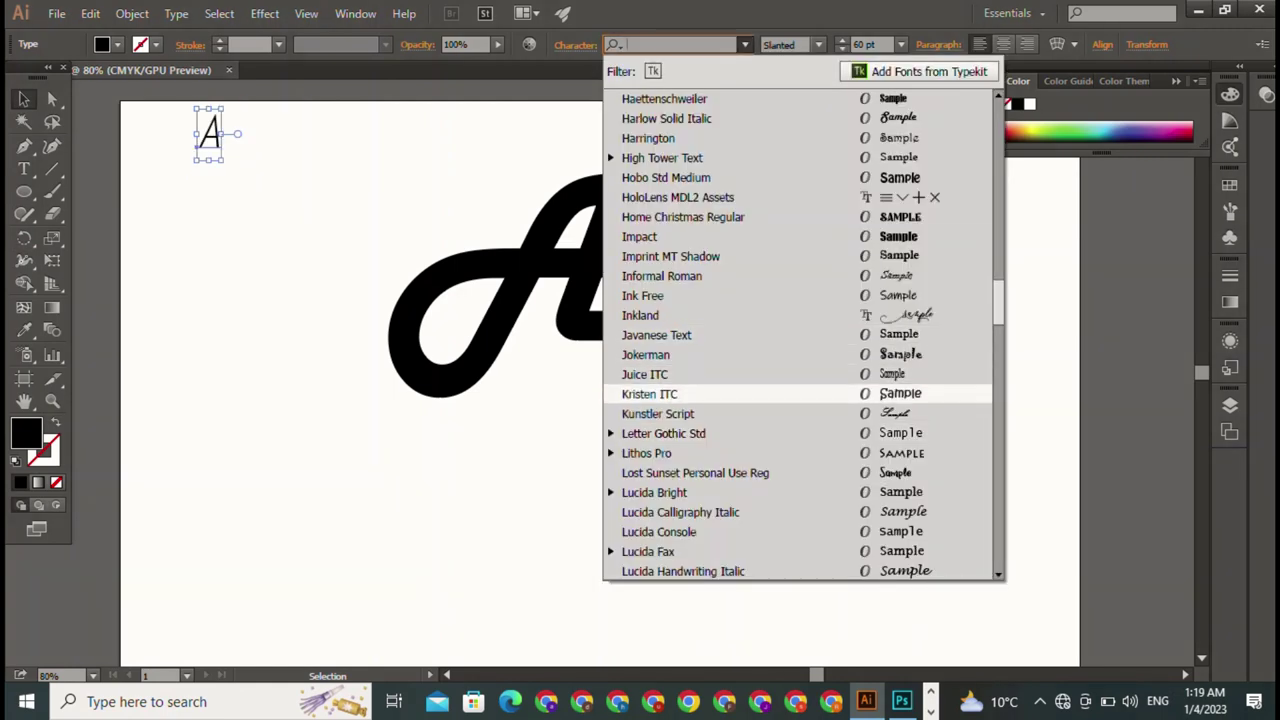
scroll(760, 300, down, 3)
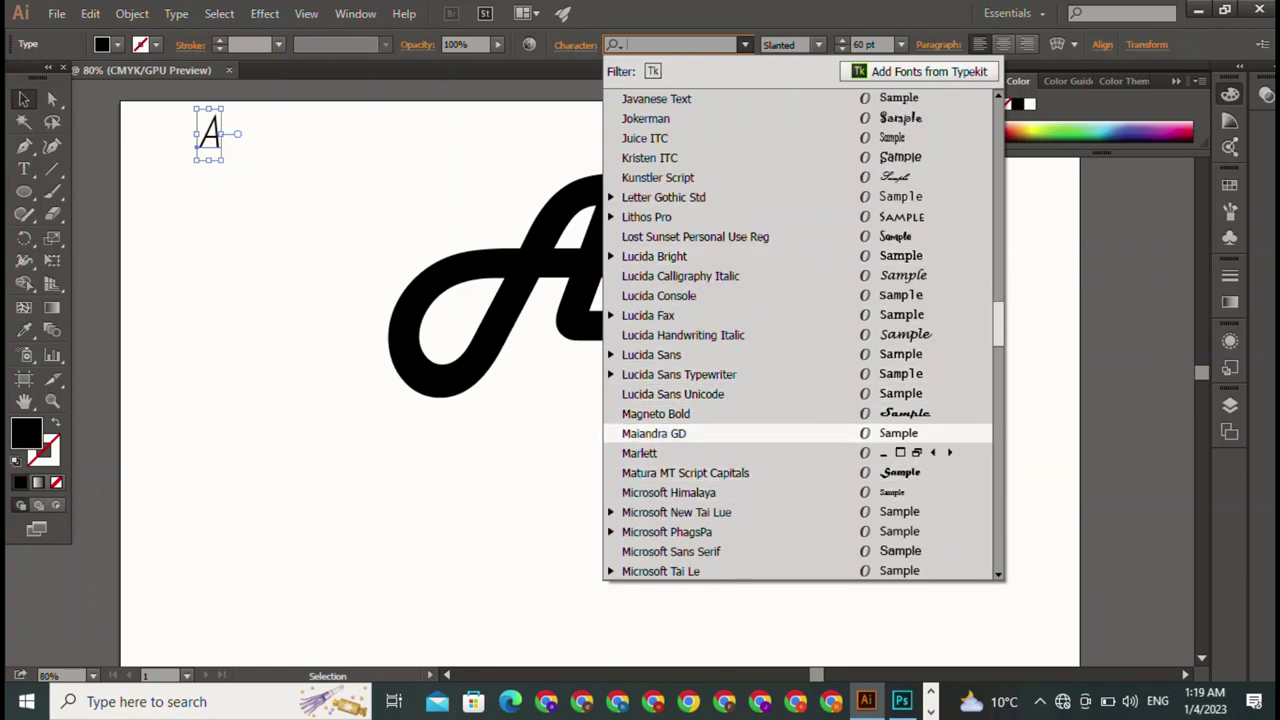
key(Escape)
text(Matura MT Script Capitals)
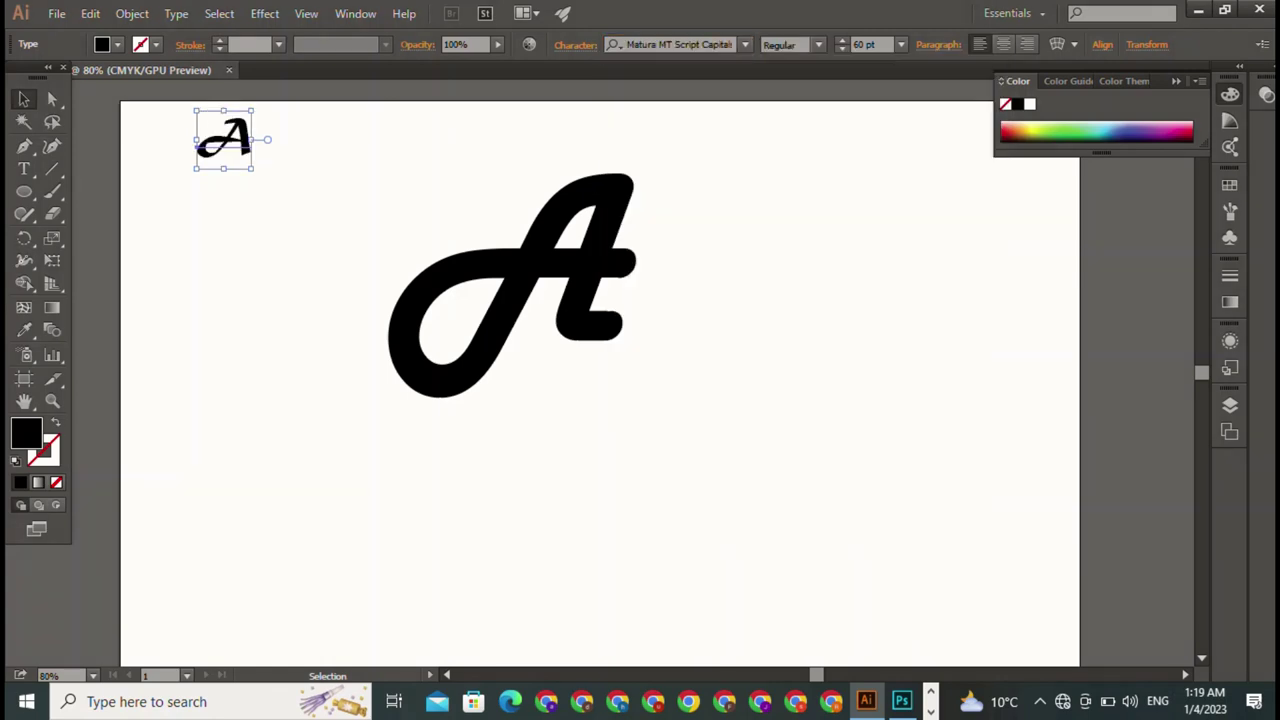
Drag the small Matura A into the lower loop of the large Harlow A.
mouse_move(223, 140)
mouse_down()
mouse_move(452, 305)
mouse_move(447, 320)
mouse_up()
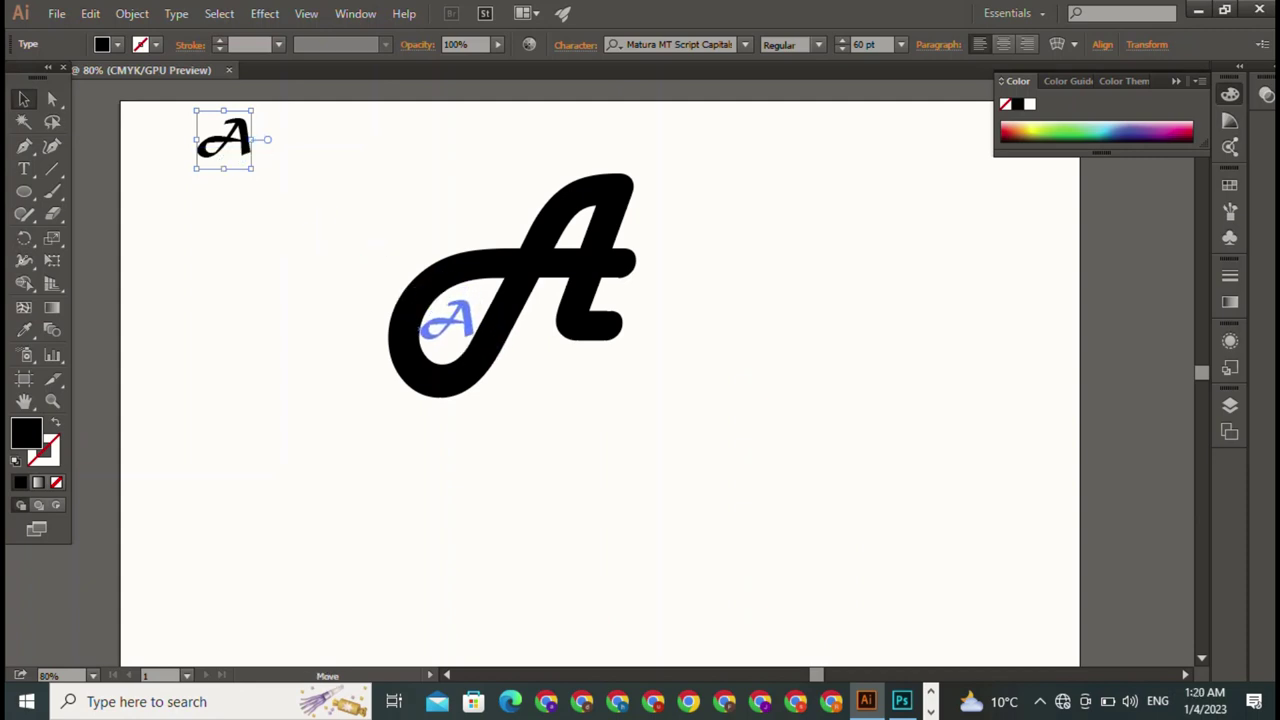
key(ctrl+a)
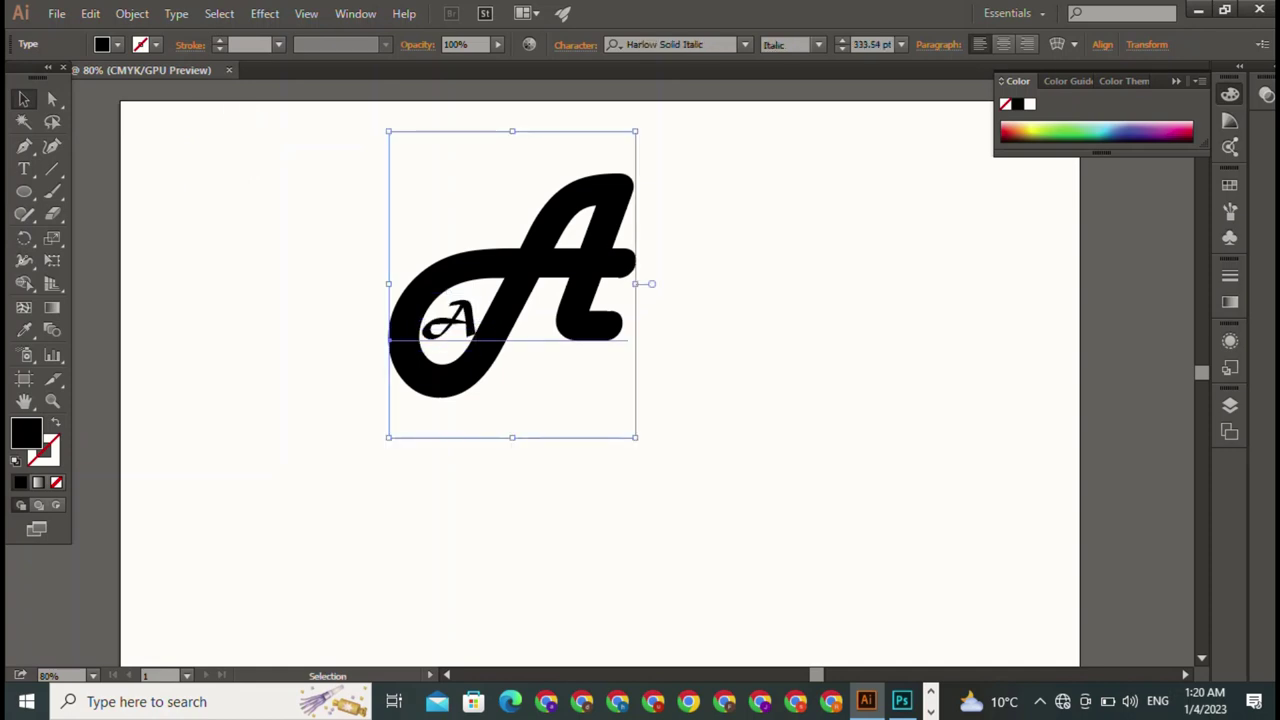
key(ctrl+shift+a)
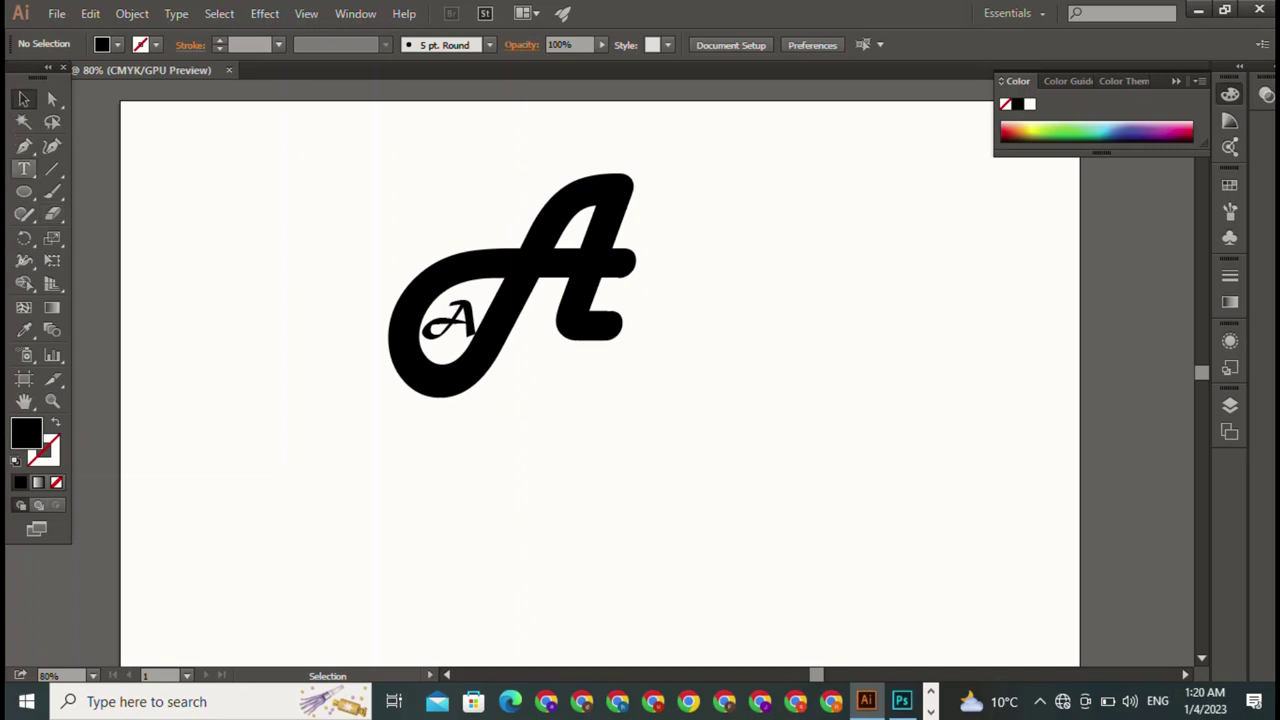
Draw a black square to the right of the large A.
drag(24, 191, 100, 191)
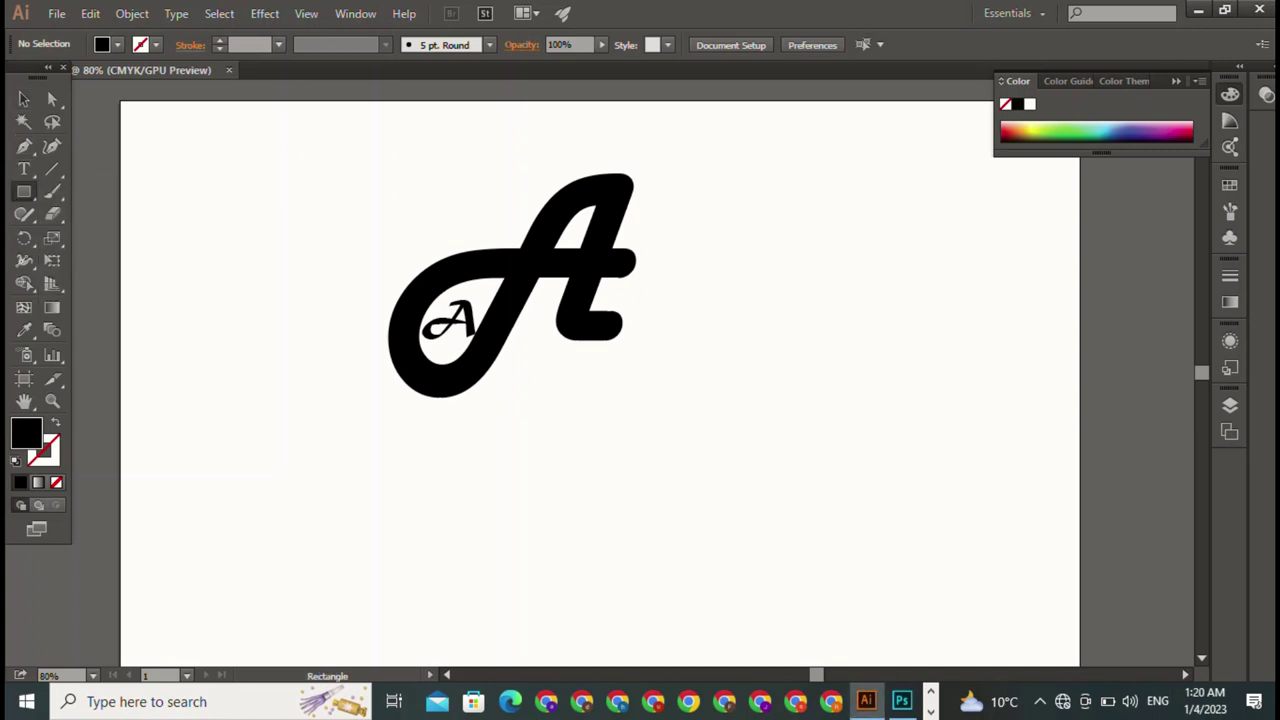
drag(766, 254, 965, 451)
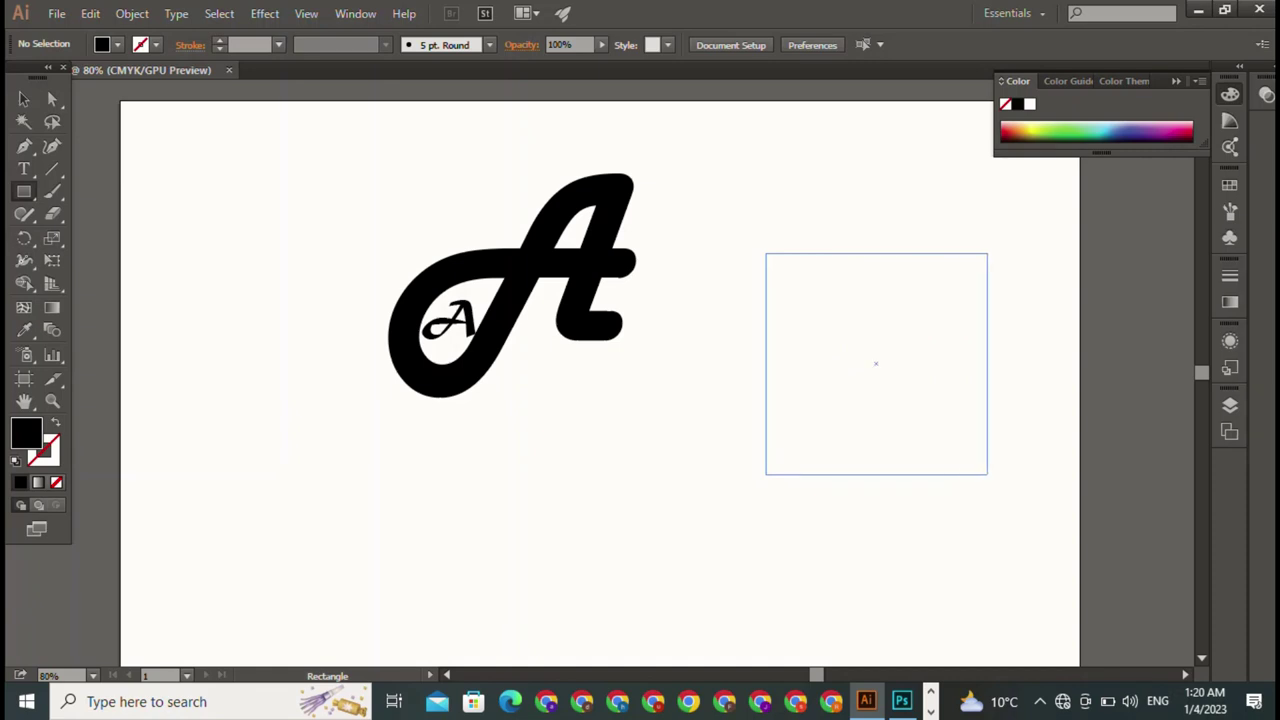
drag(965, 451, 921, 408)
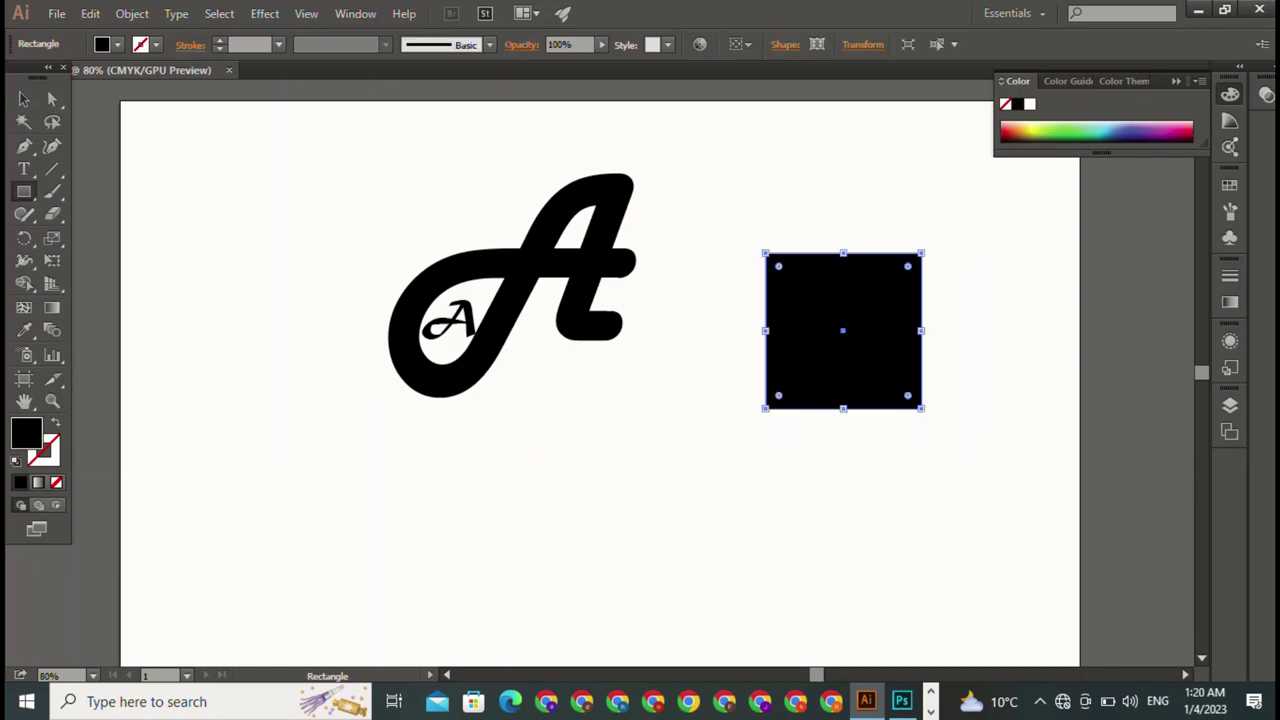
Round the square's bottom-right corner to 207.5 pt, turning it into a quarter-circle.
click(24, 98)
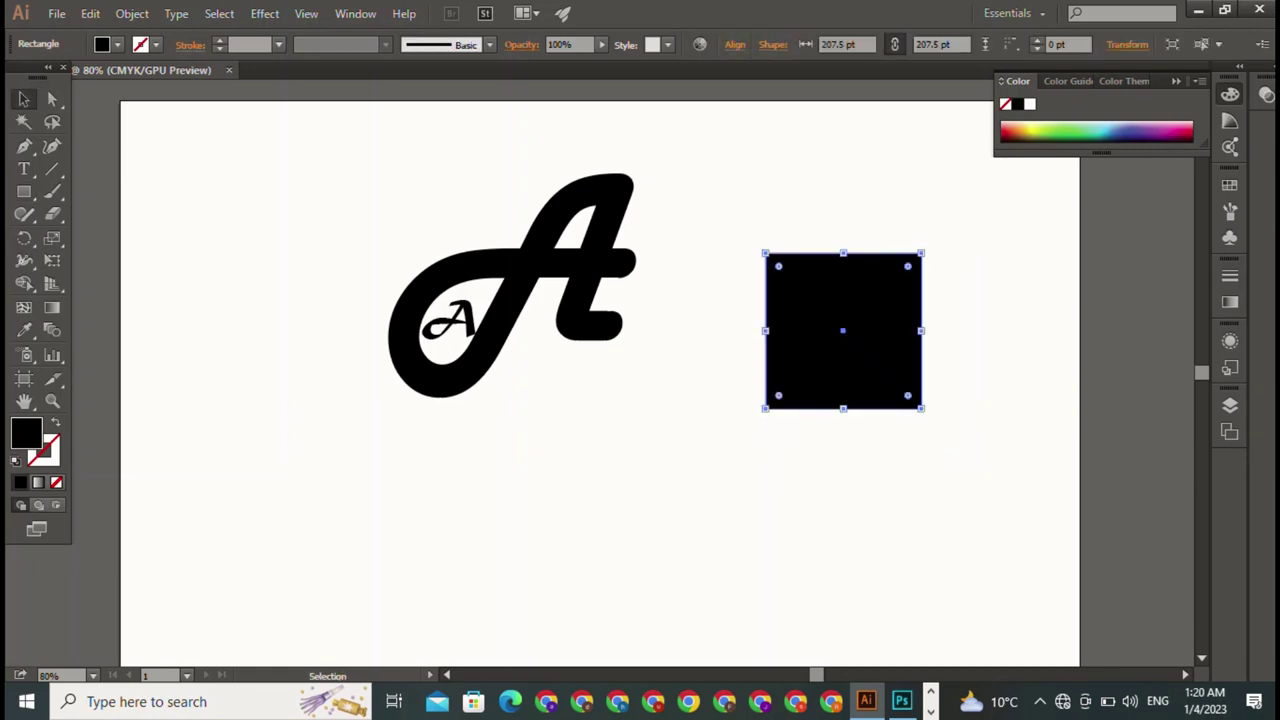
click(52, 98)
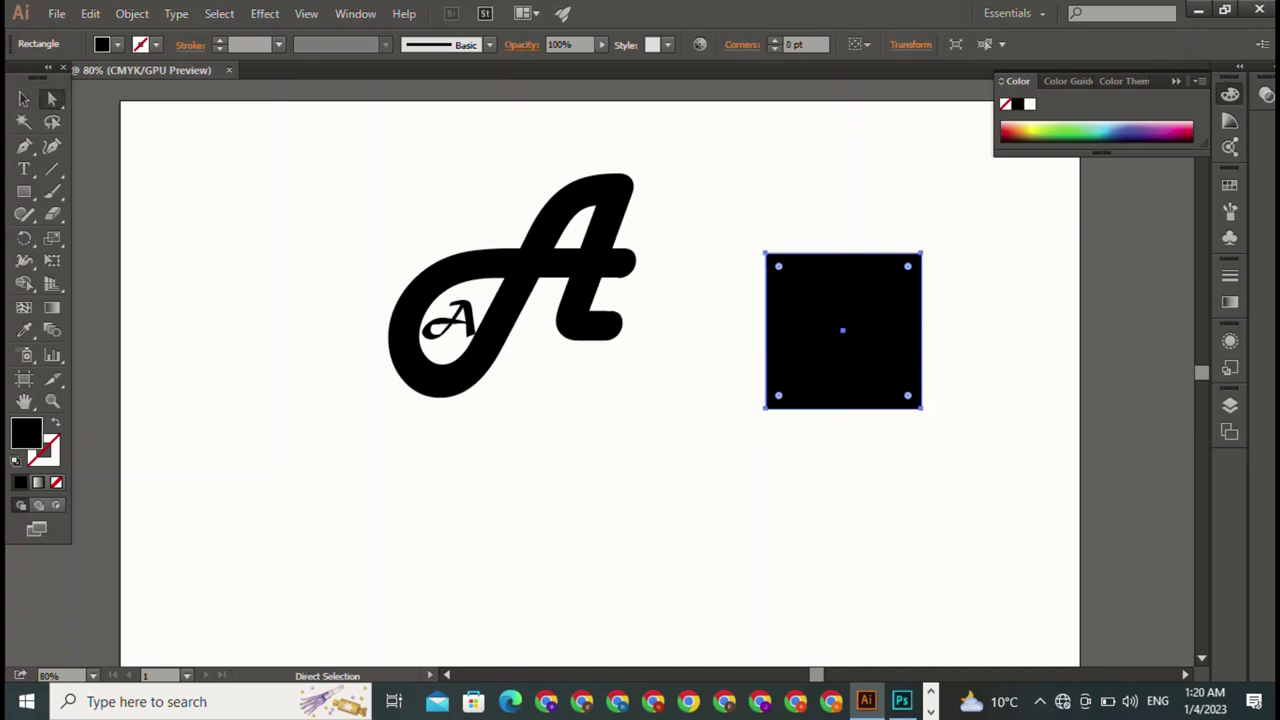
click(921, 408)
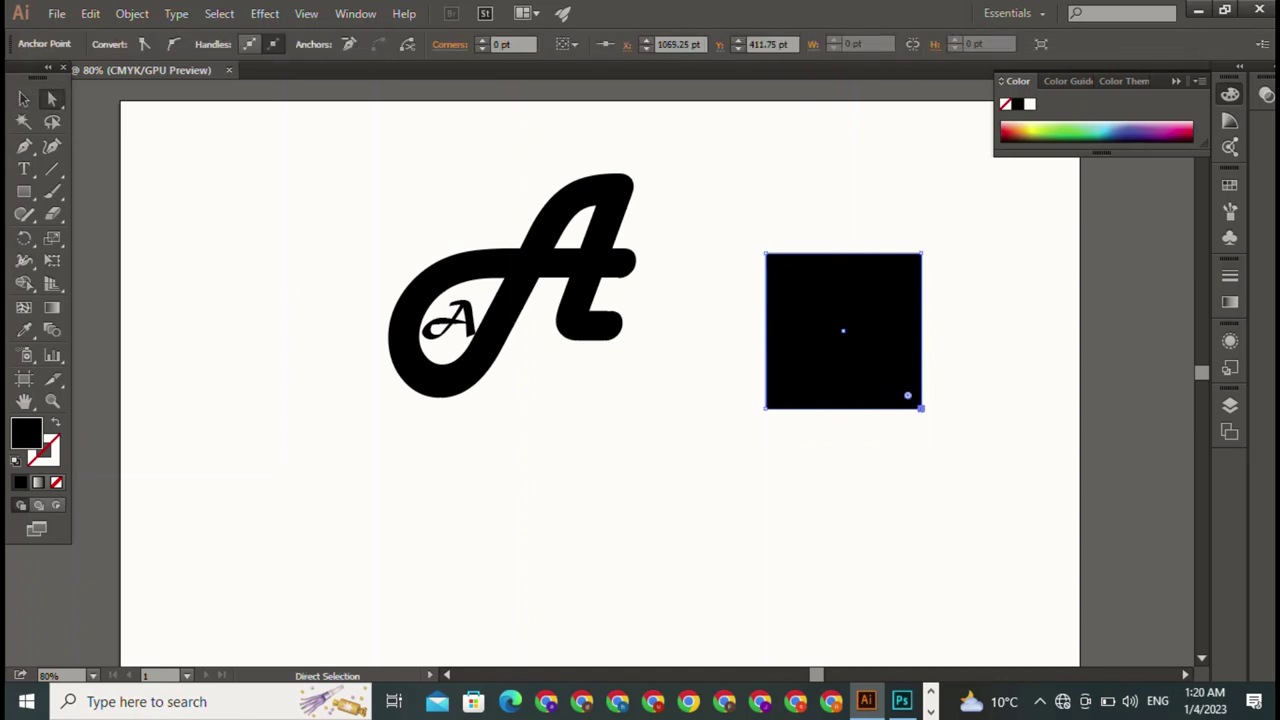
drag(907, 396, 840, 330)
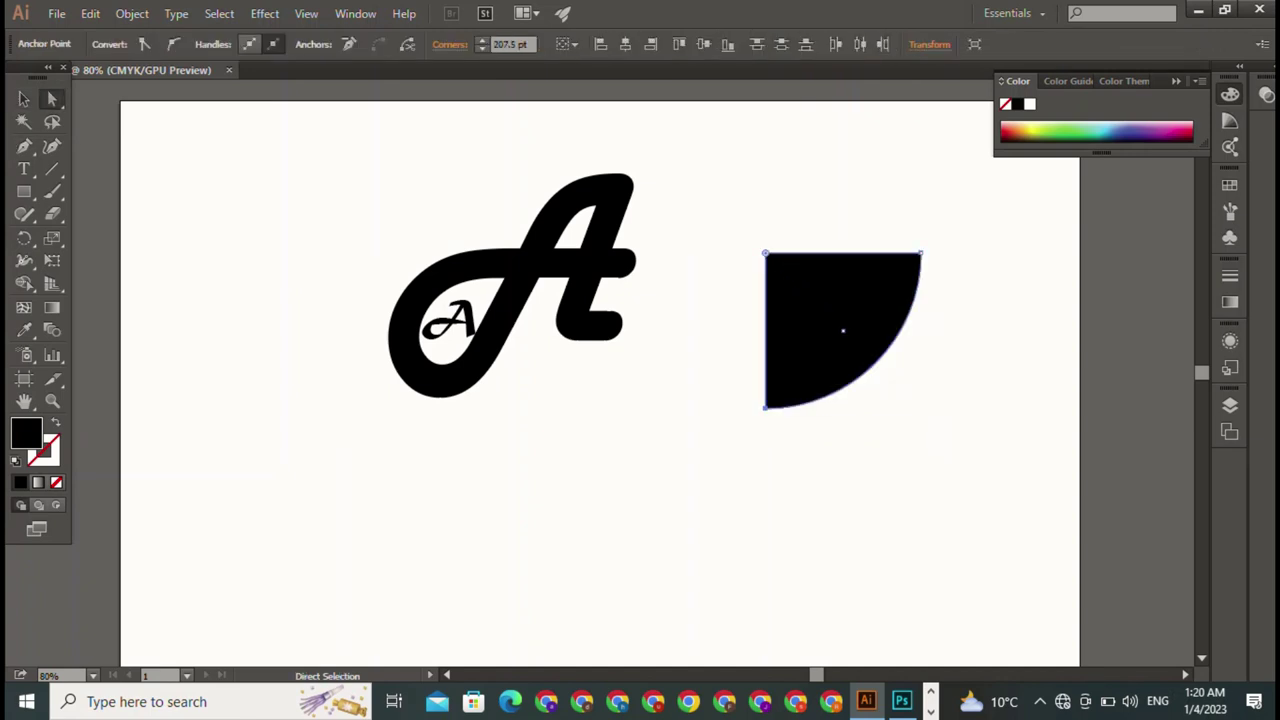
click(24, 98)
click(515, 270)
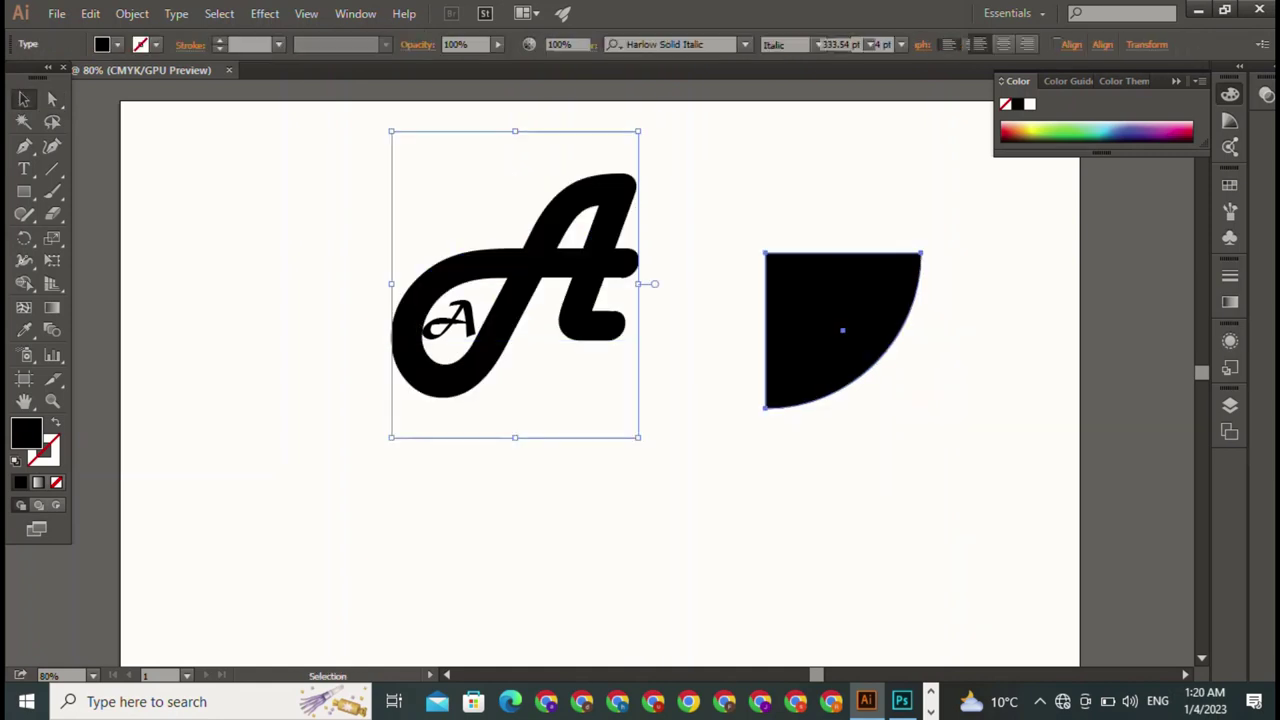
Duplicate the quarter-circle below-left and reflect the copy across the horizontal axis.
click(840, 330)
drag(843, 330, 756, 488)
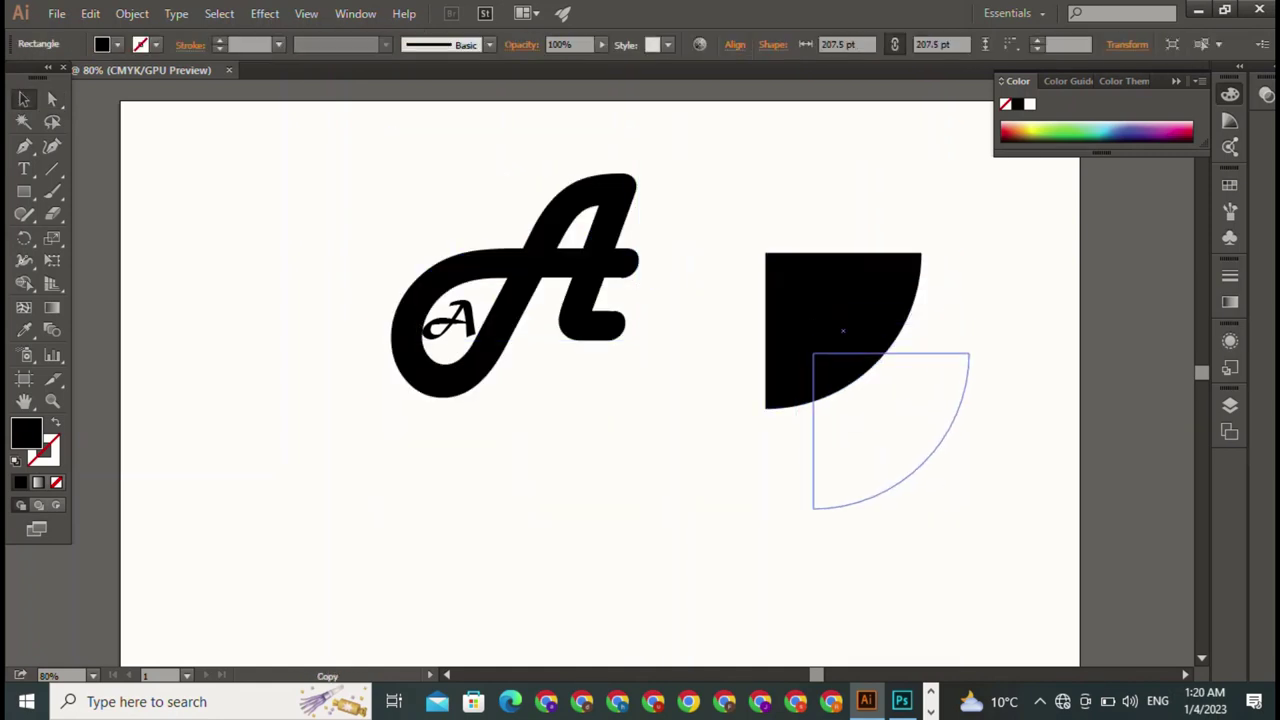
click(955, 403)
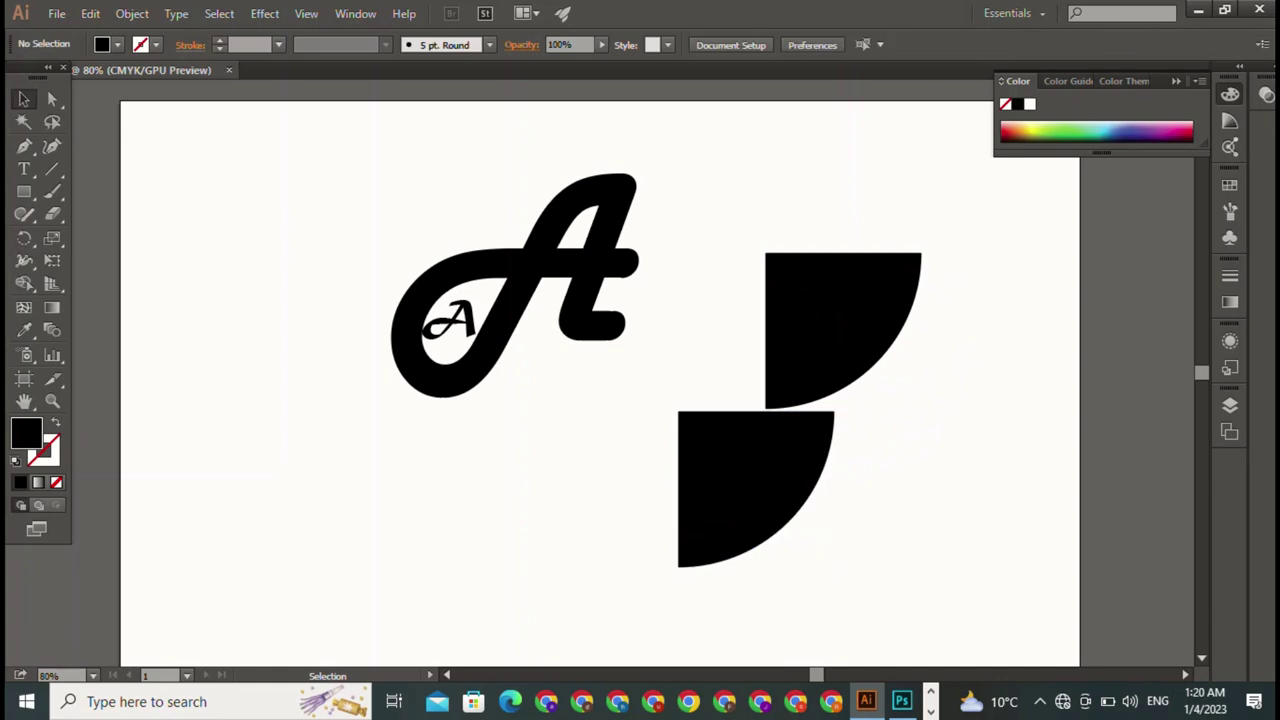
click(780, 458)
right_click(782, 458)
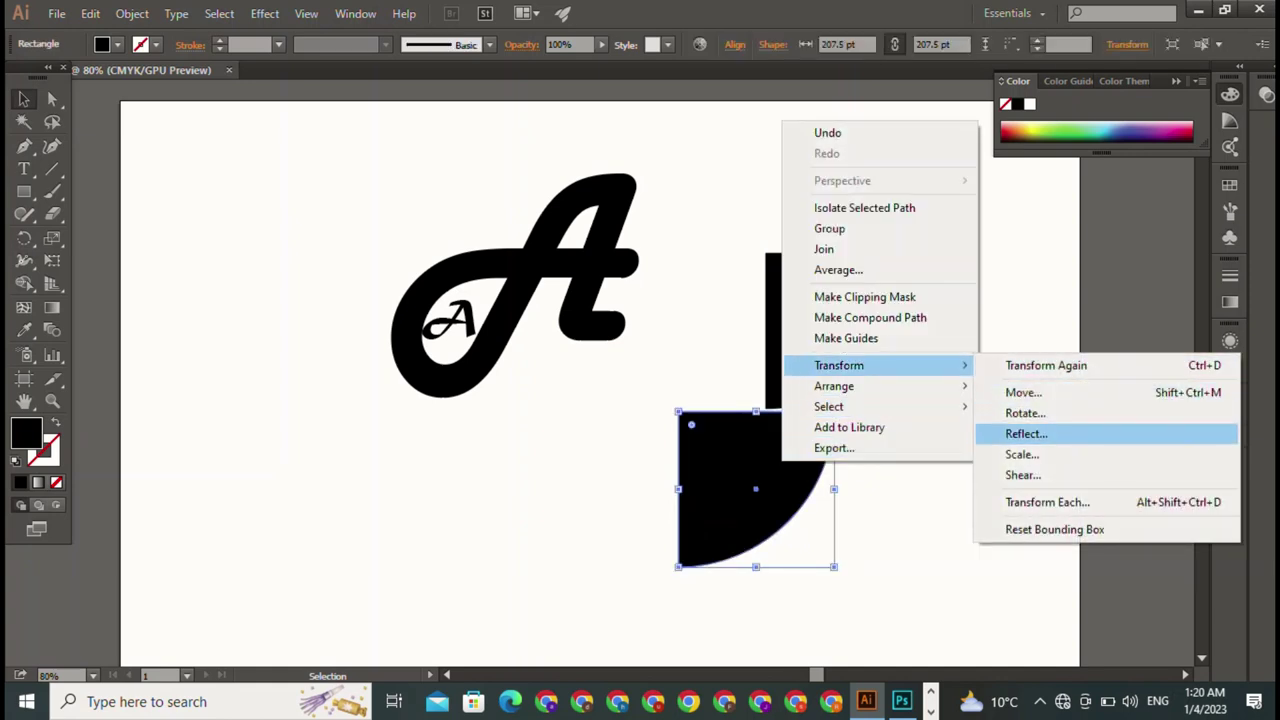
click(1026, 433)
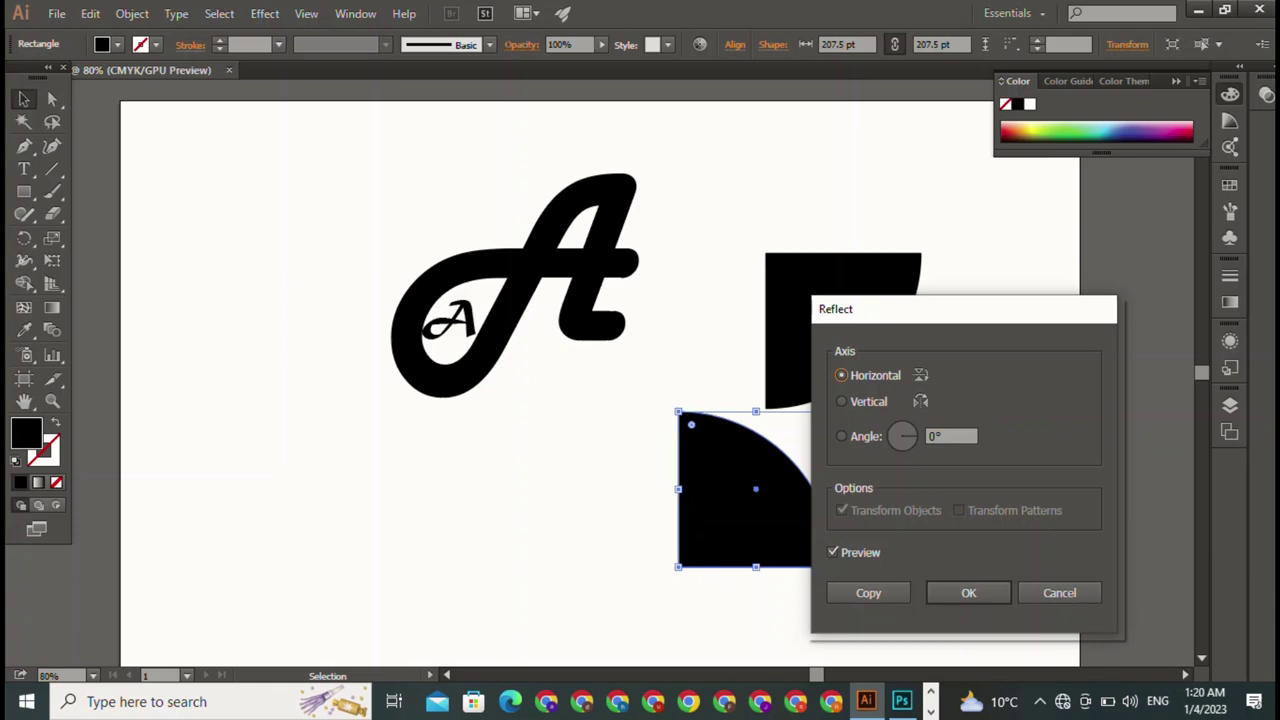
click(968, 593)
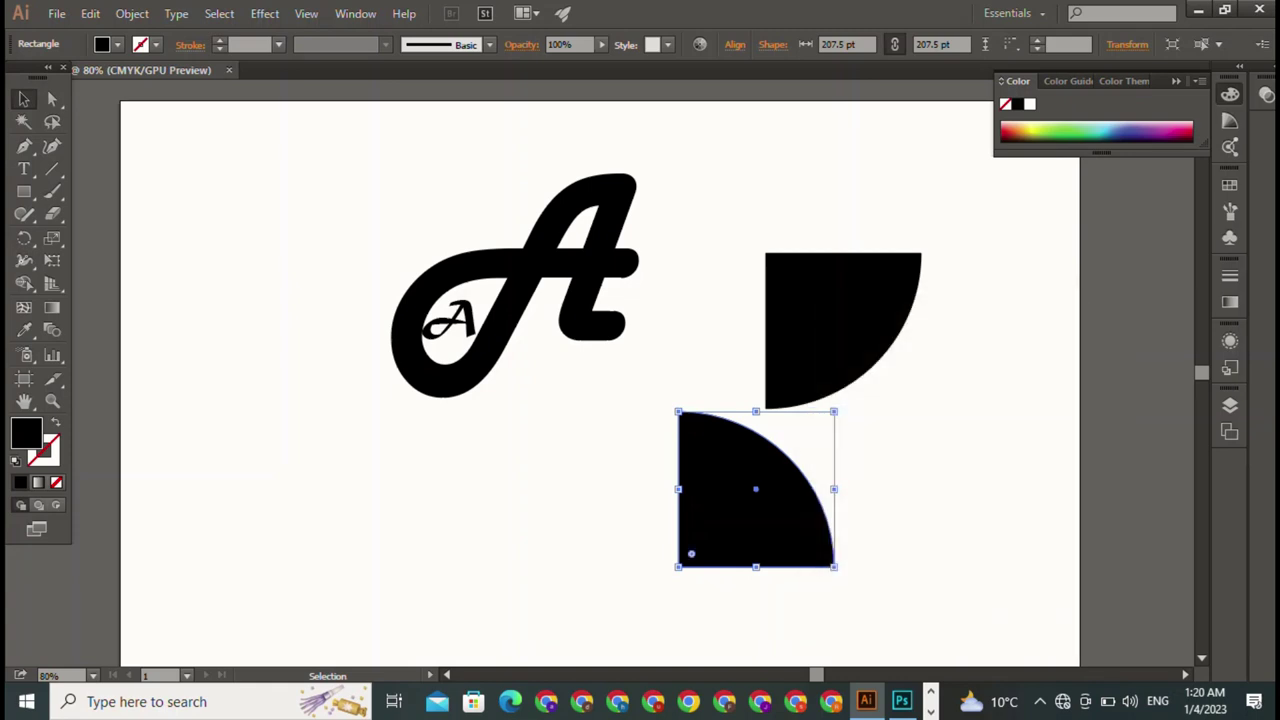
Move the flipped copy directly beneath the original quarter-circle and inspect the join.
drag(756, 489, 845, 445)
key(ctrl+shift+a)
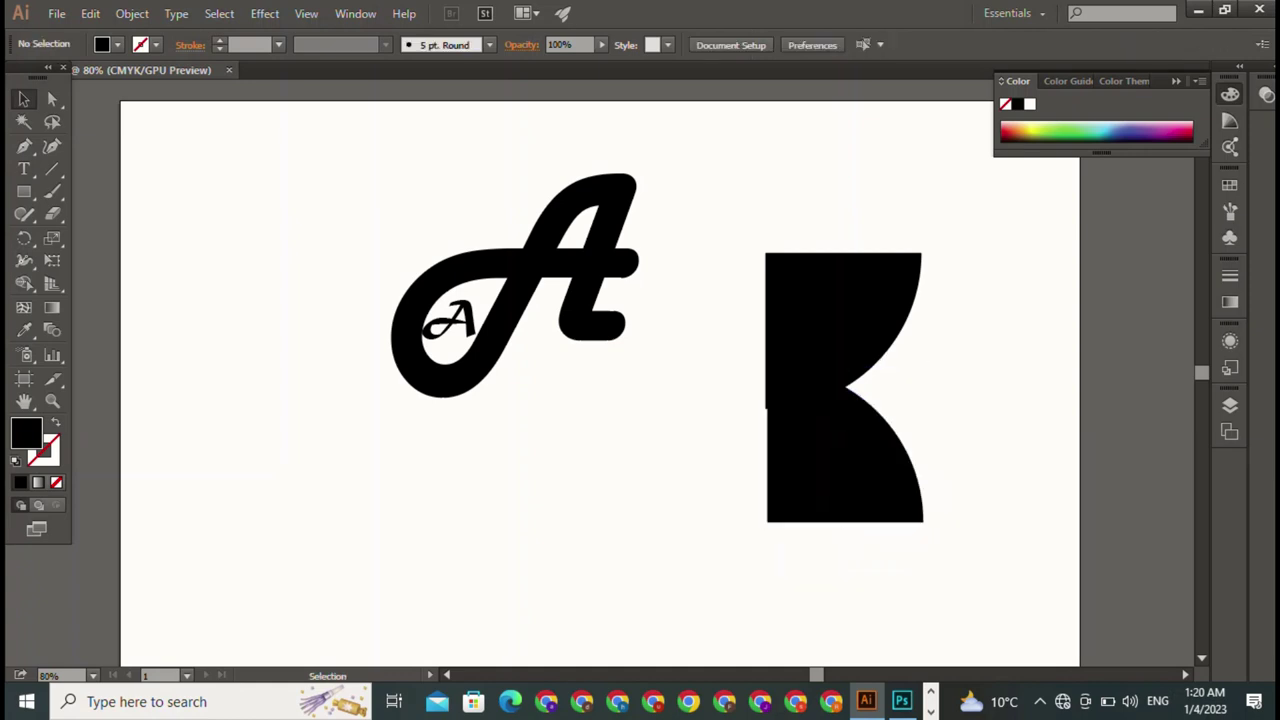
click(845, 445)
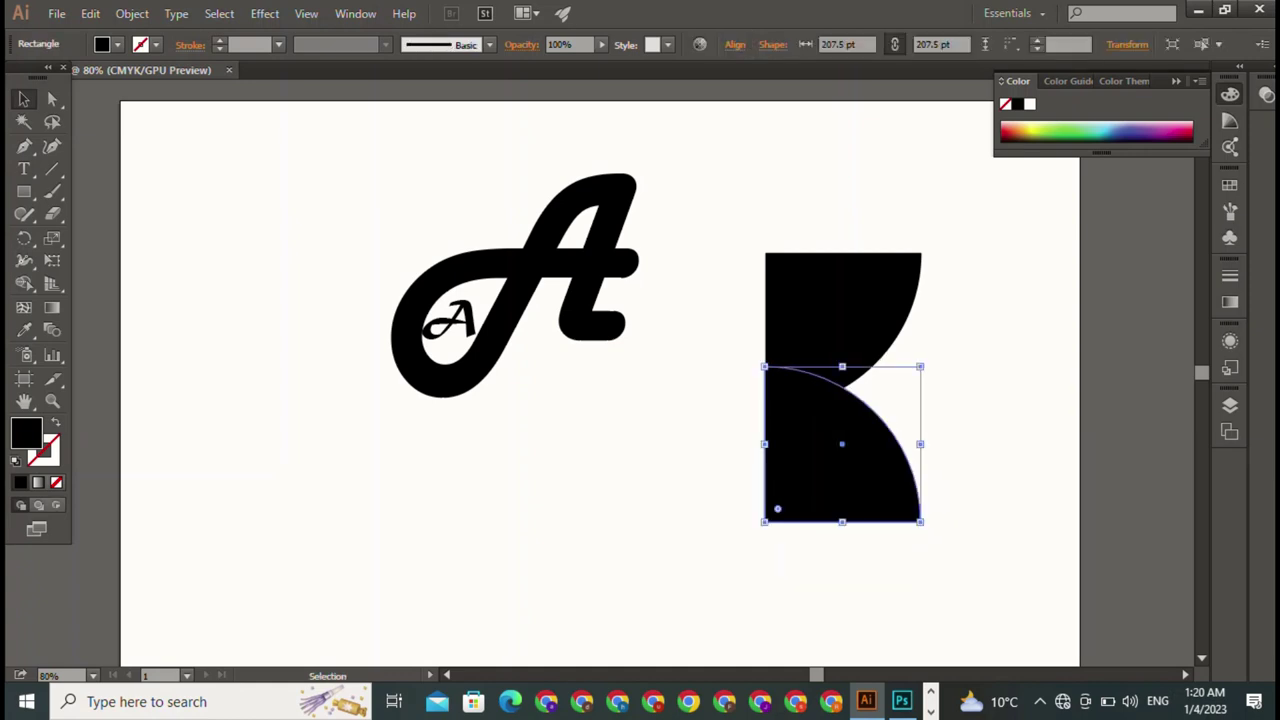
key(ctrl+shift+a)
key(ctrl+z)
key(ctrl+shift+a)
key(ctrl+z)
key(ctrl+shift+a)
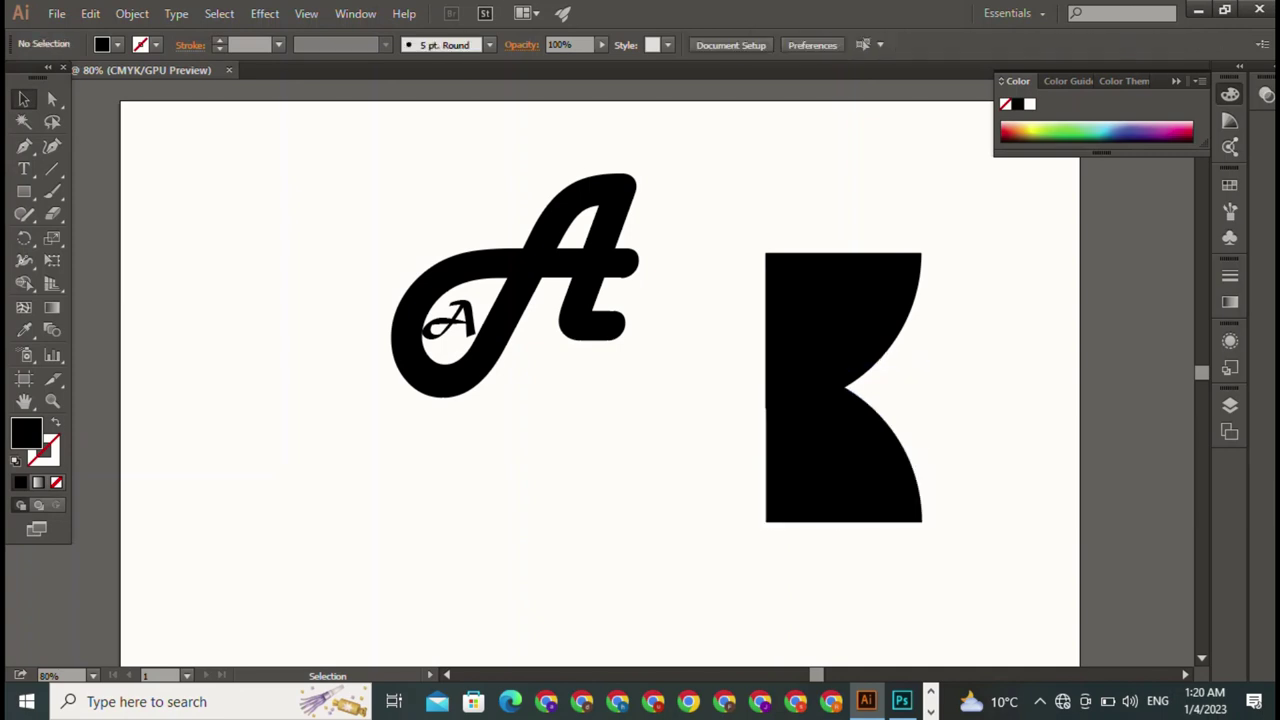
key(ctrl+z)
Nudge the lower piece up two steps so its edge meets the original.
key(Up)
key(Up)
key(Up)
key(Up)
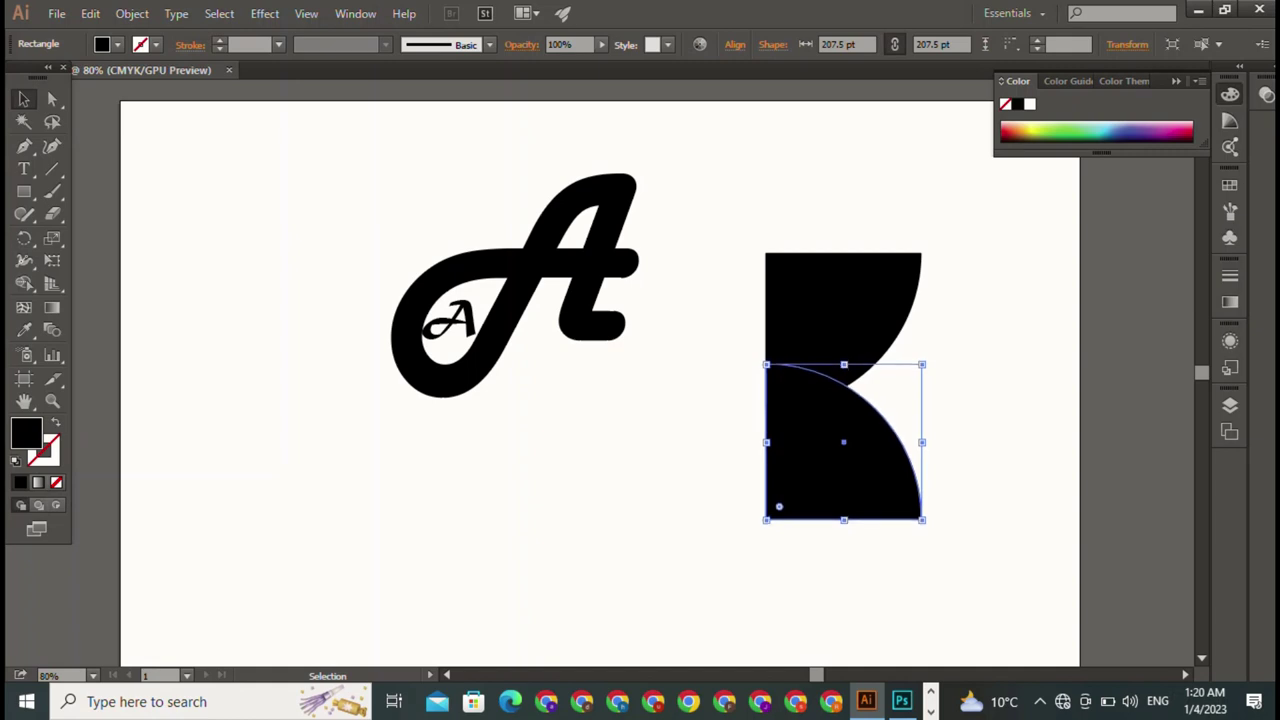
key(Up)
key(Up)
key(ctrl+shift+a)
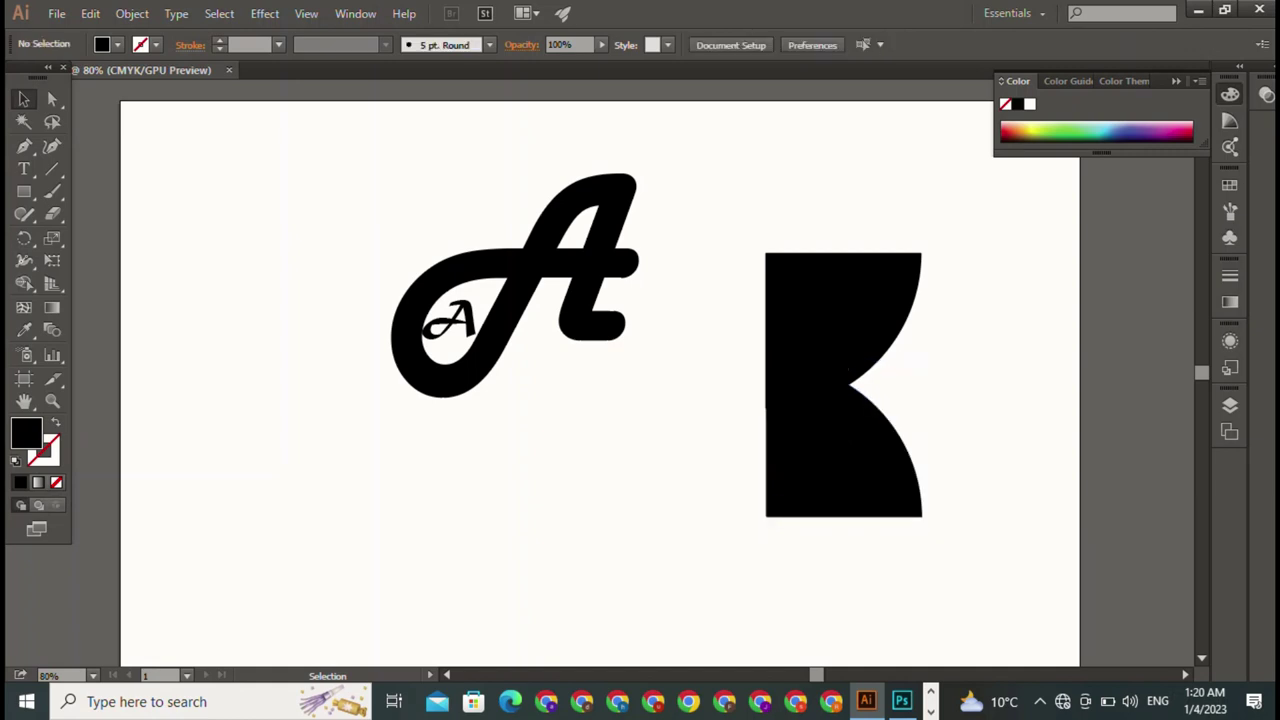
click(778, 503)
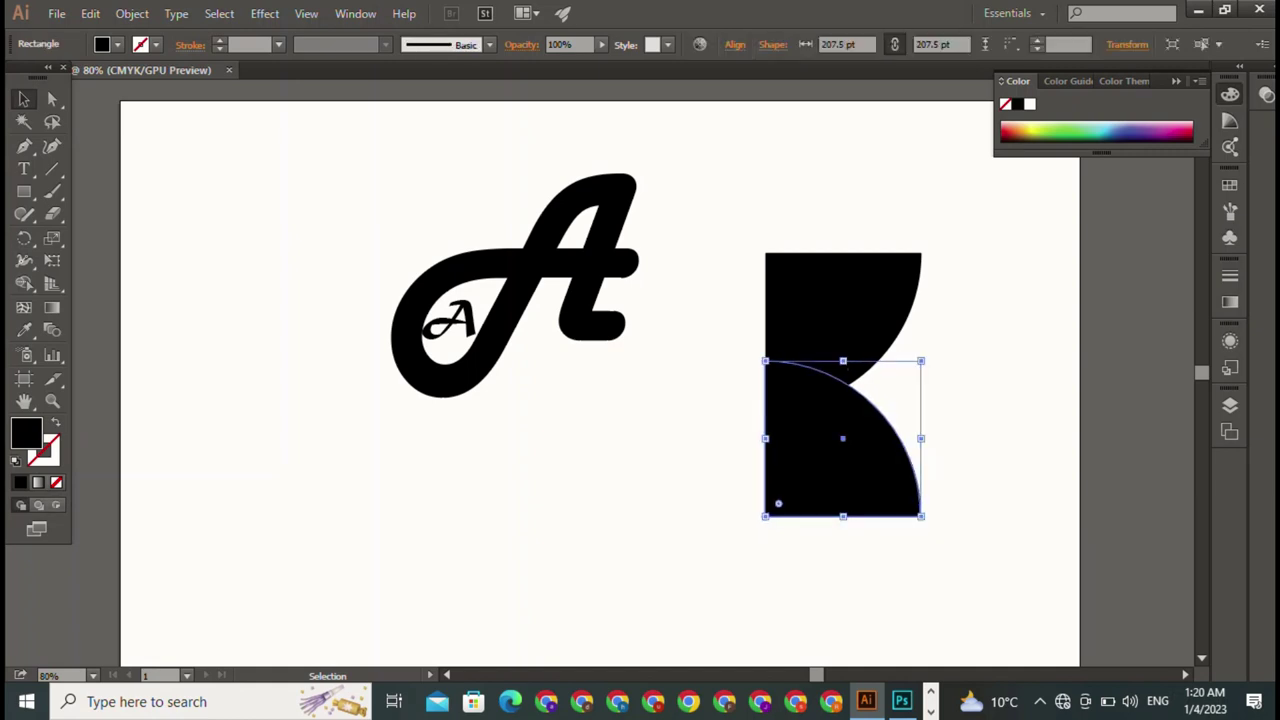
key(ctrl+shift+a)
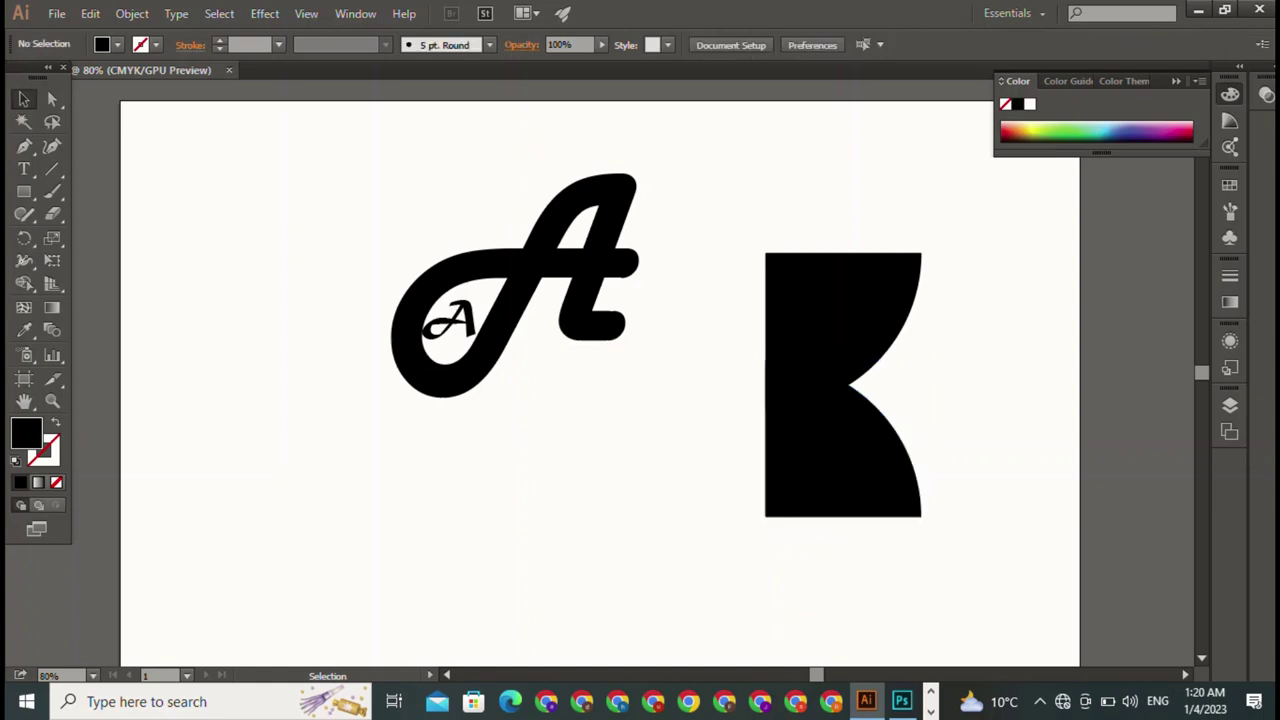
click(810, 300)
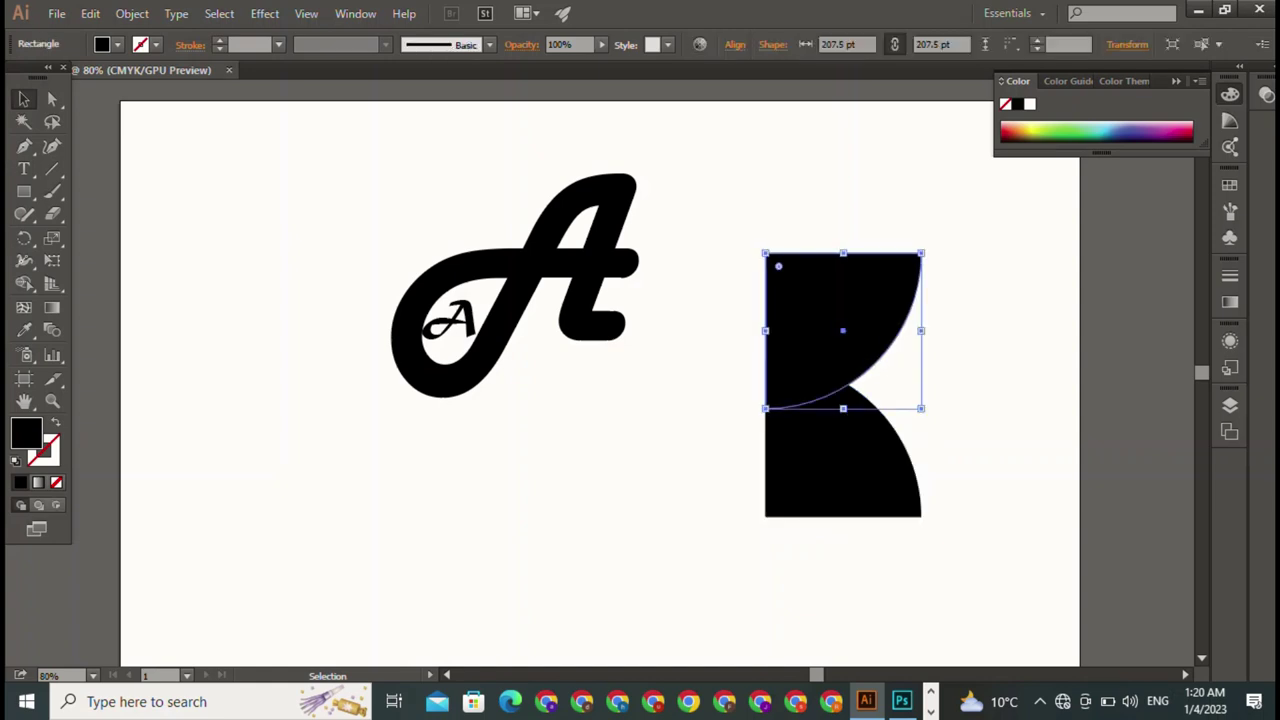
key(ctrl+shift+a)
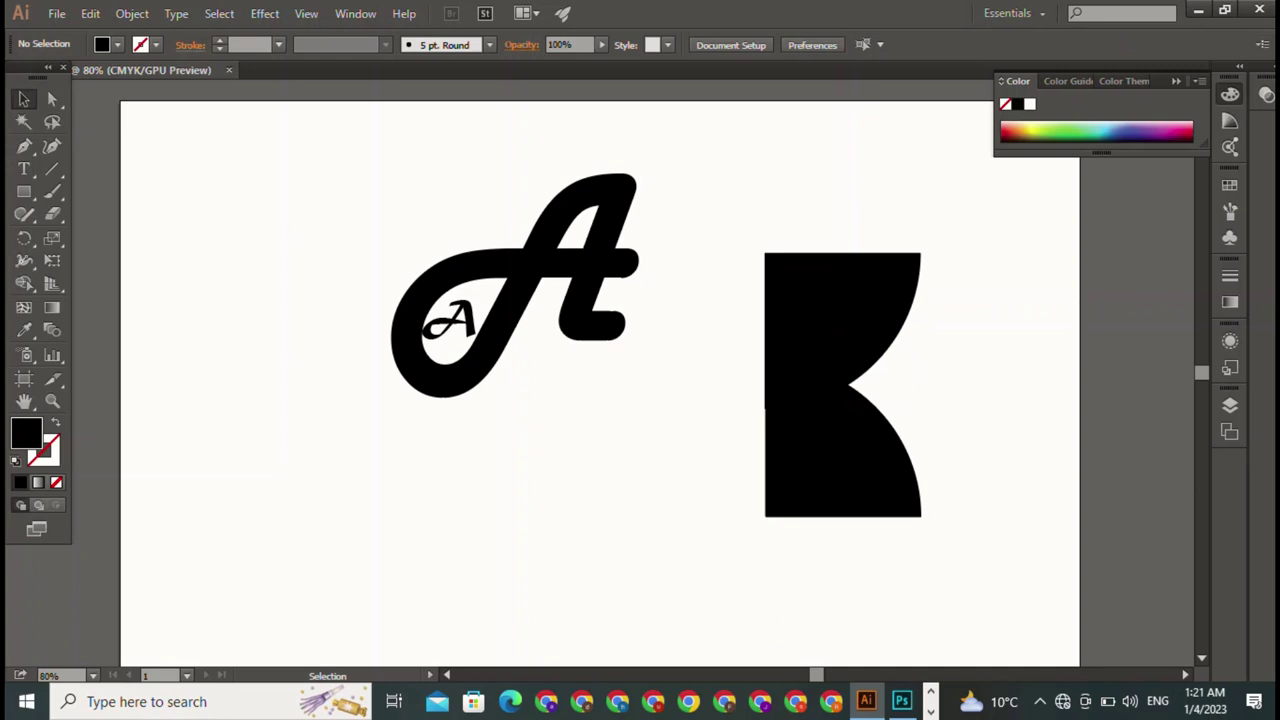
Duplicate the two-piece column to the right and reflect it across the vertical 90° axis.
drag(811, 205, 924, 528)
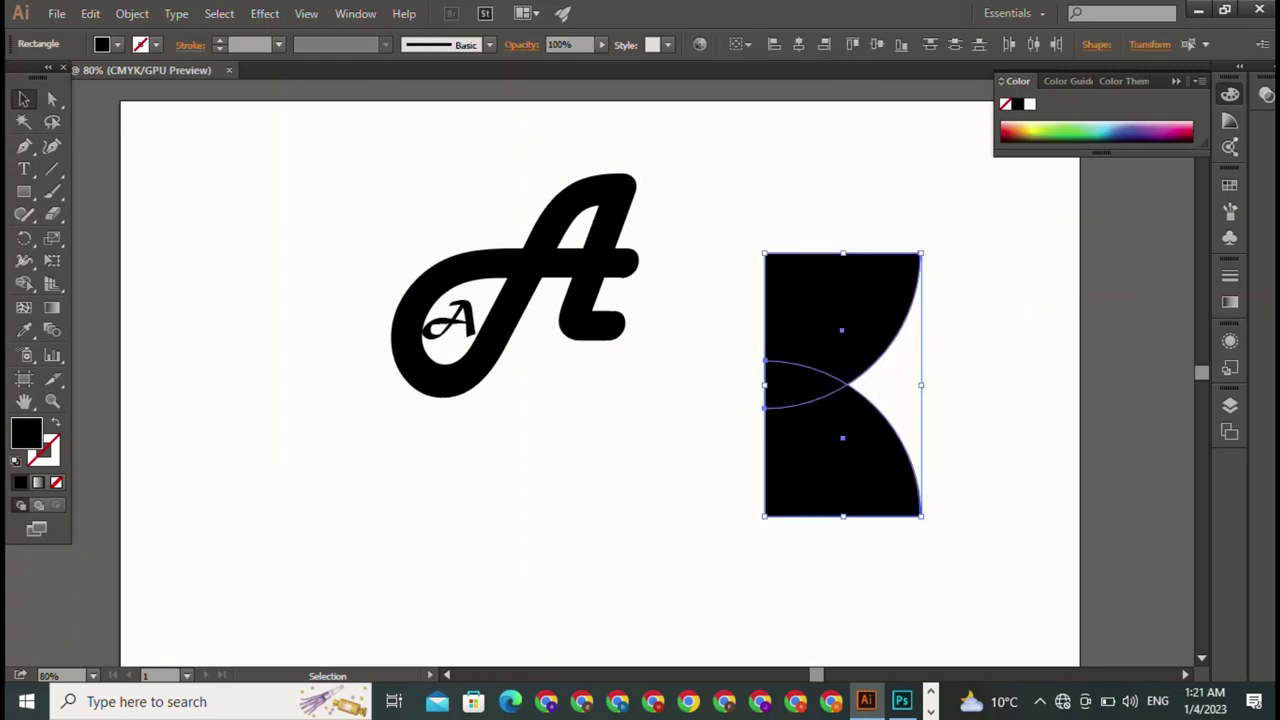
drag(842, 330, 976, 330)
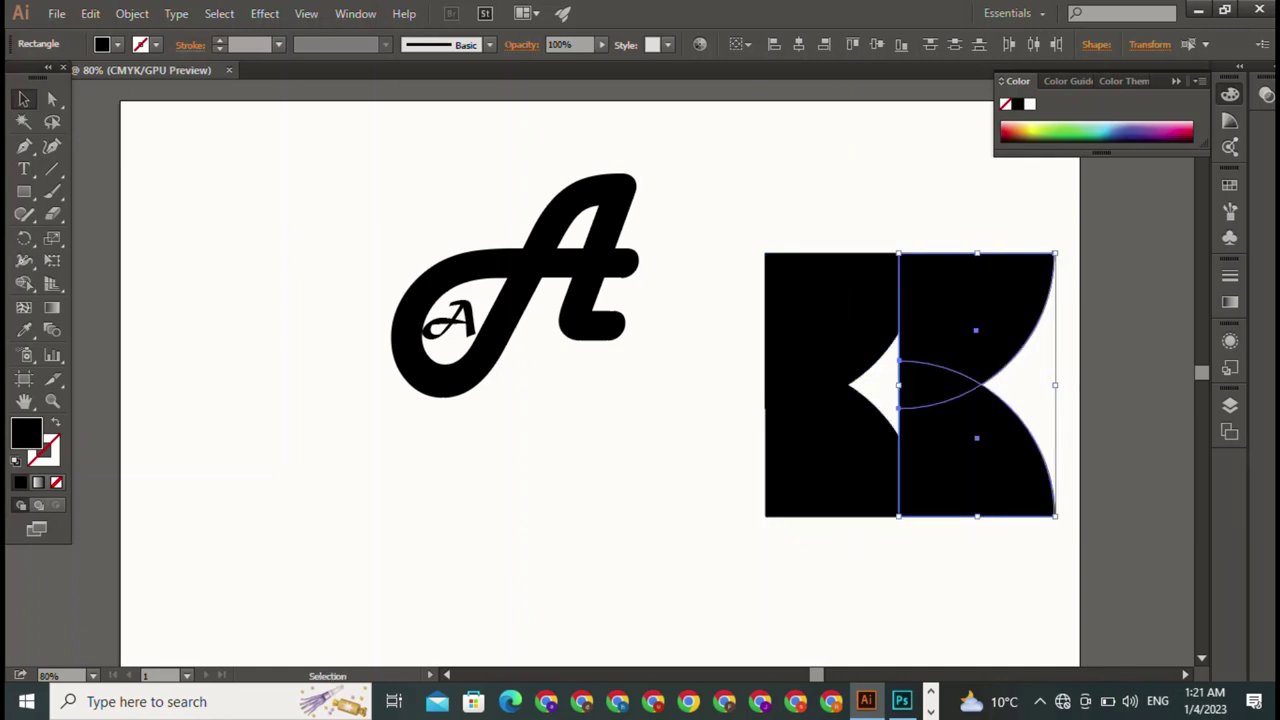
right_click(970, 350)
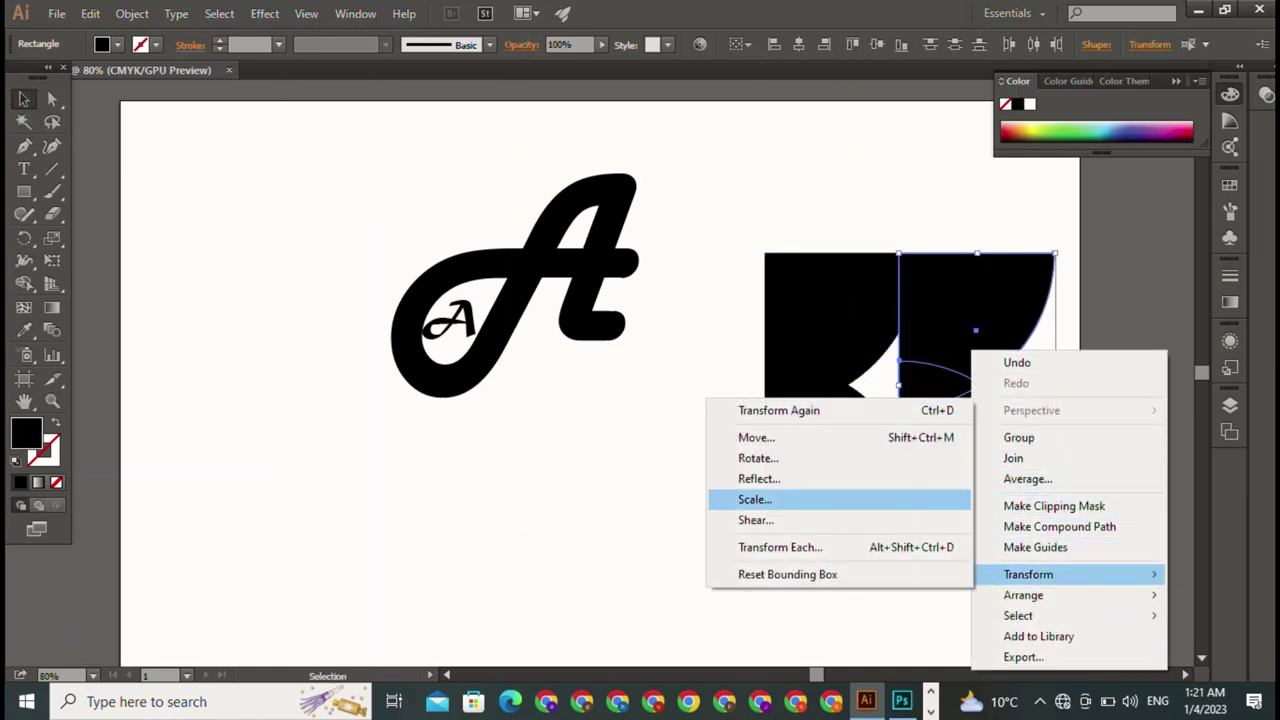
click(759, 478)
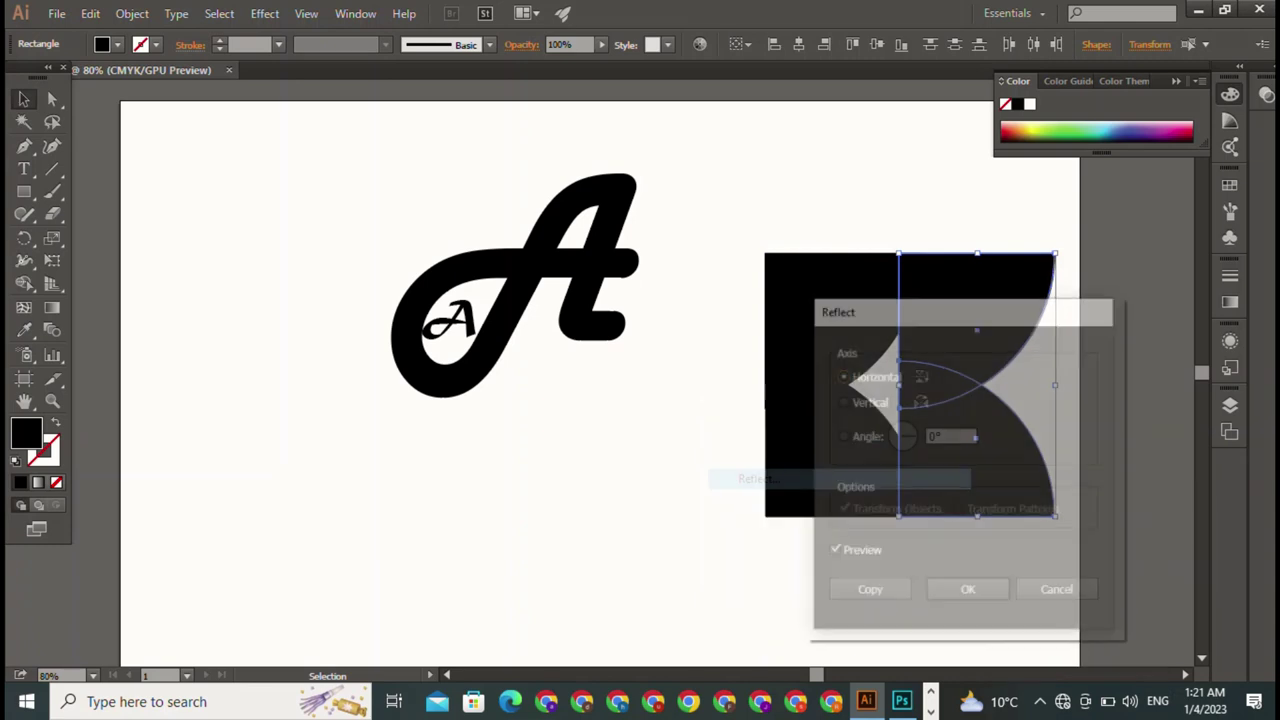
click(841, 401)
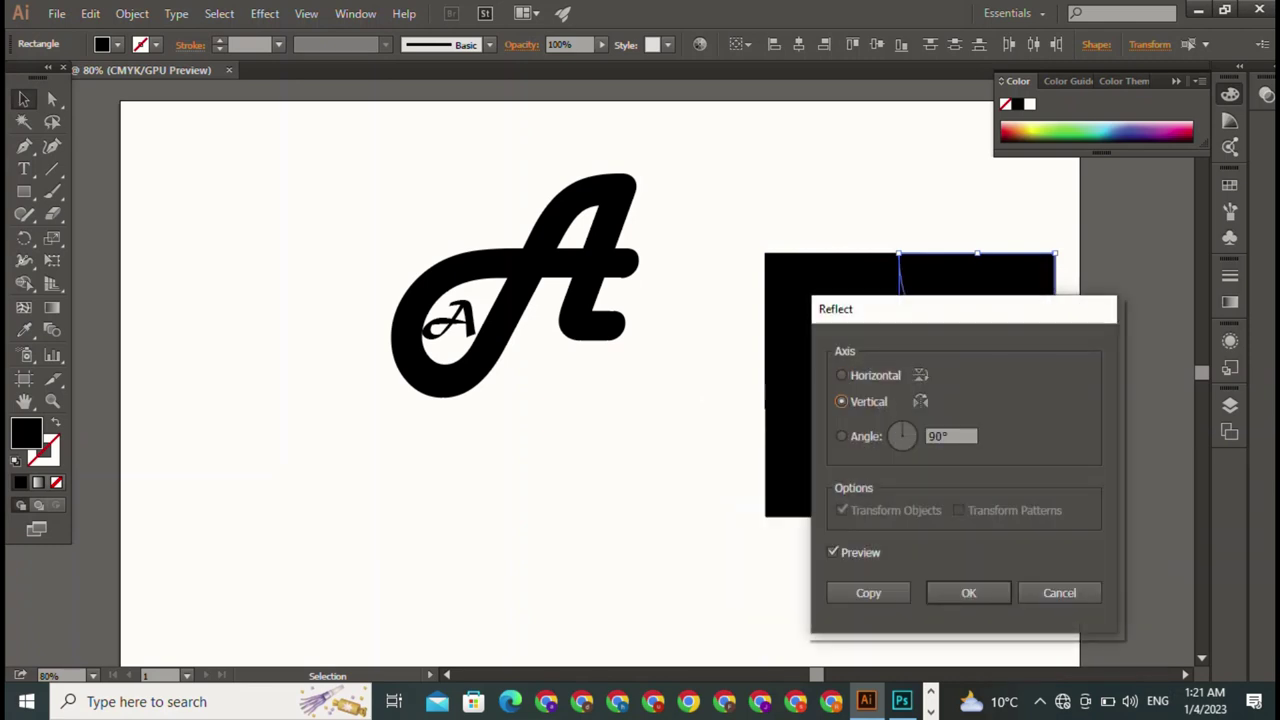
mouse_move(917, 310)
mouse_down()
mouse_move(583, 446)
mouse_move(500, 406)
mouse_move(392, 219)
mouse_up()
click(442, 503)
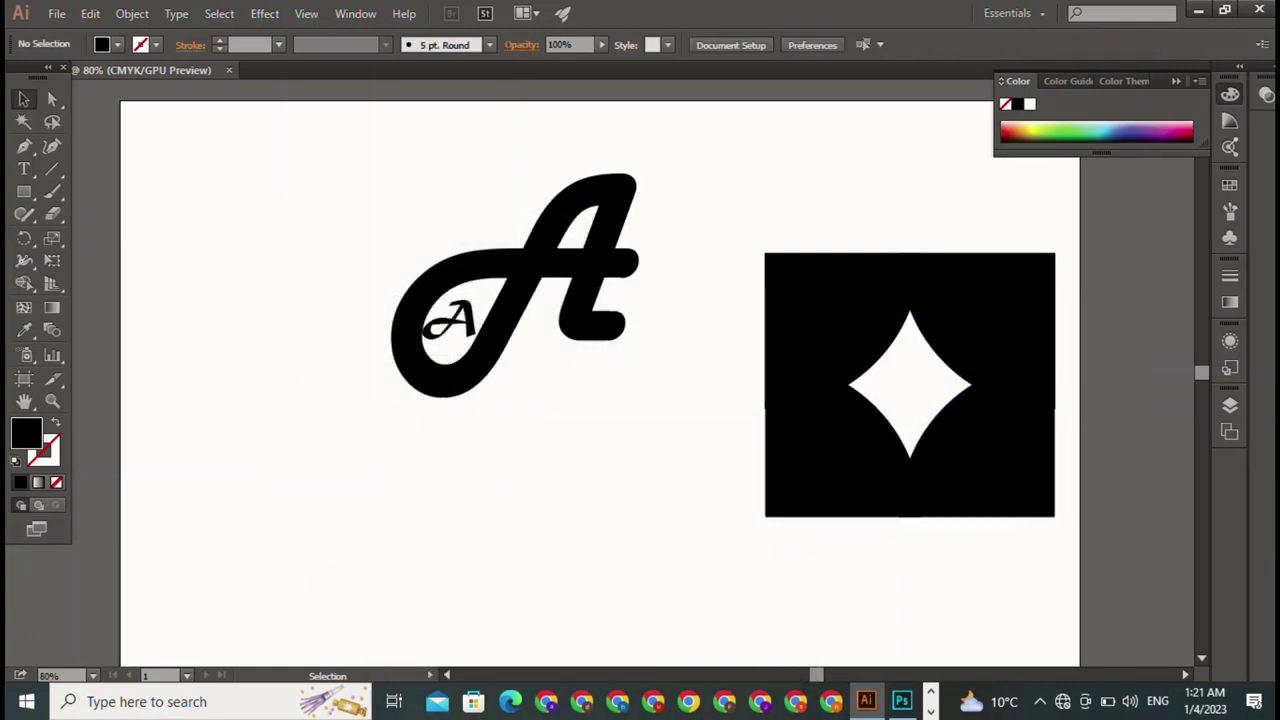
Move the square-and-star artwork left, below the big A.
drag(792, 204, 1058, 550)
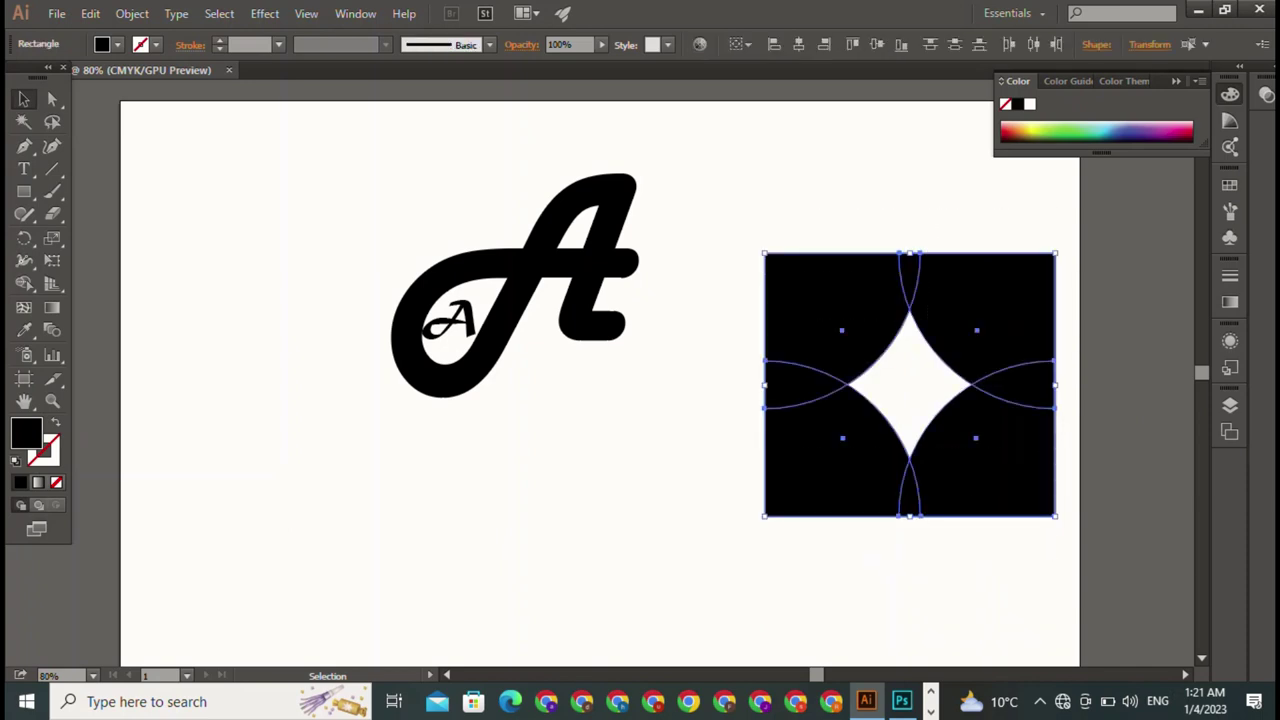
key(a)
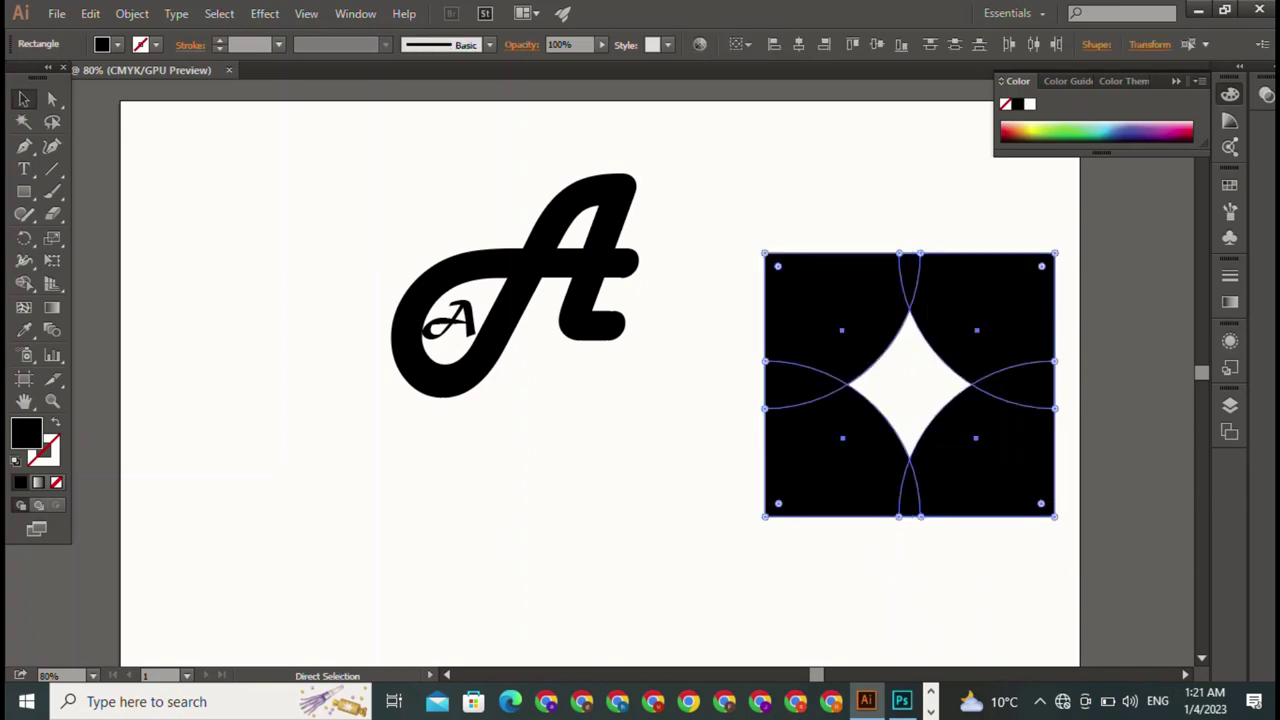
key(v)
drag(910, 385, 590, 510)
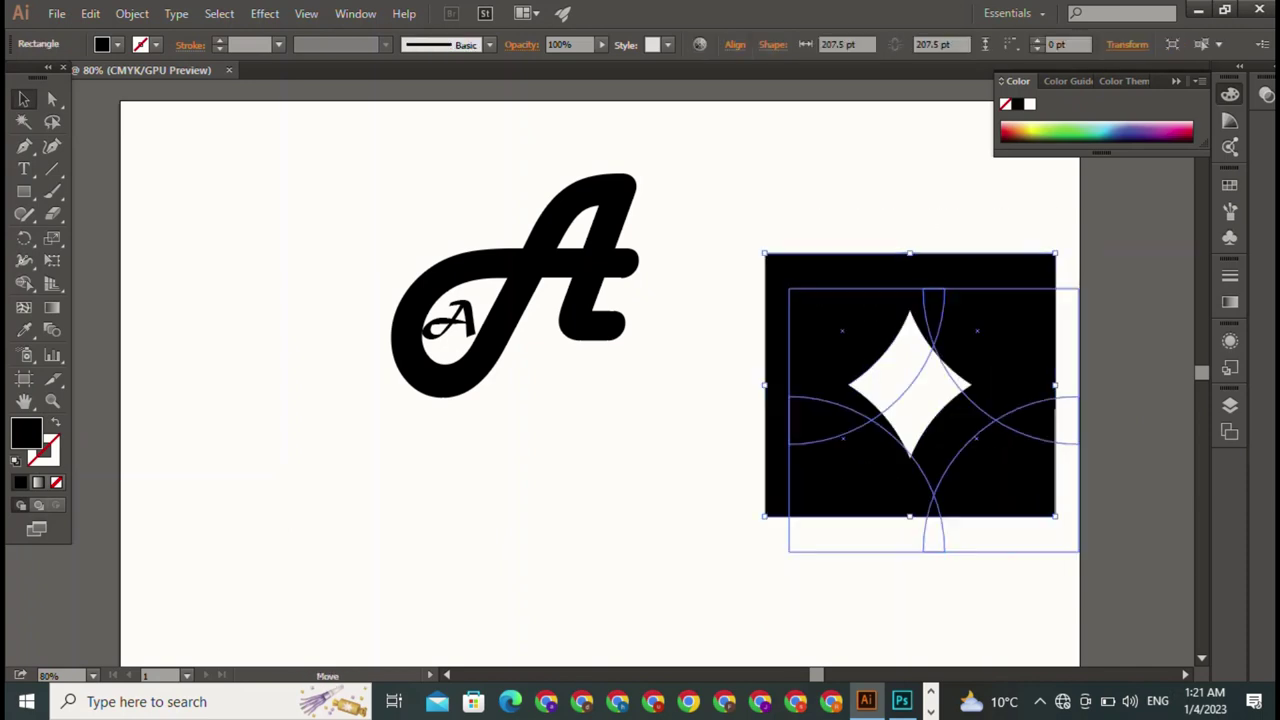
Scale the square-and-star artwork up to 312.946 pt so it covers the large A.
drag(736, 379, 912, 244)
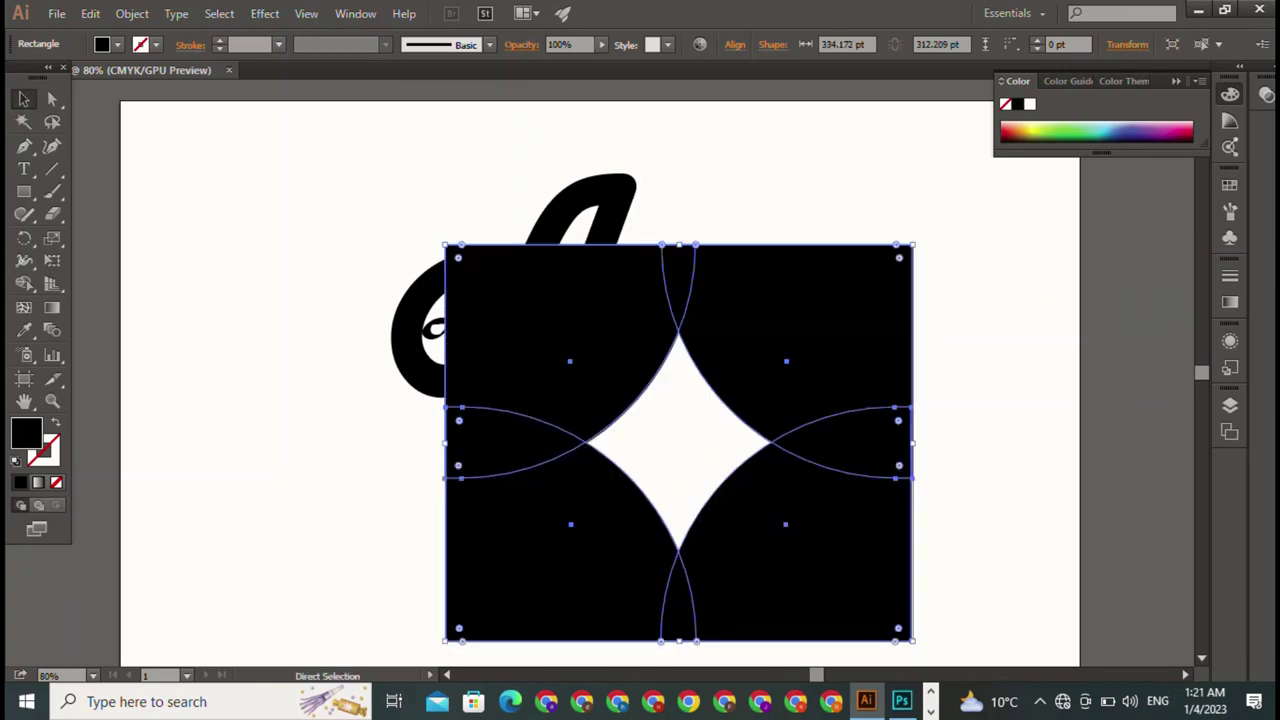
key(ctrl+z)
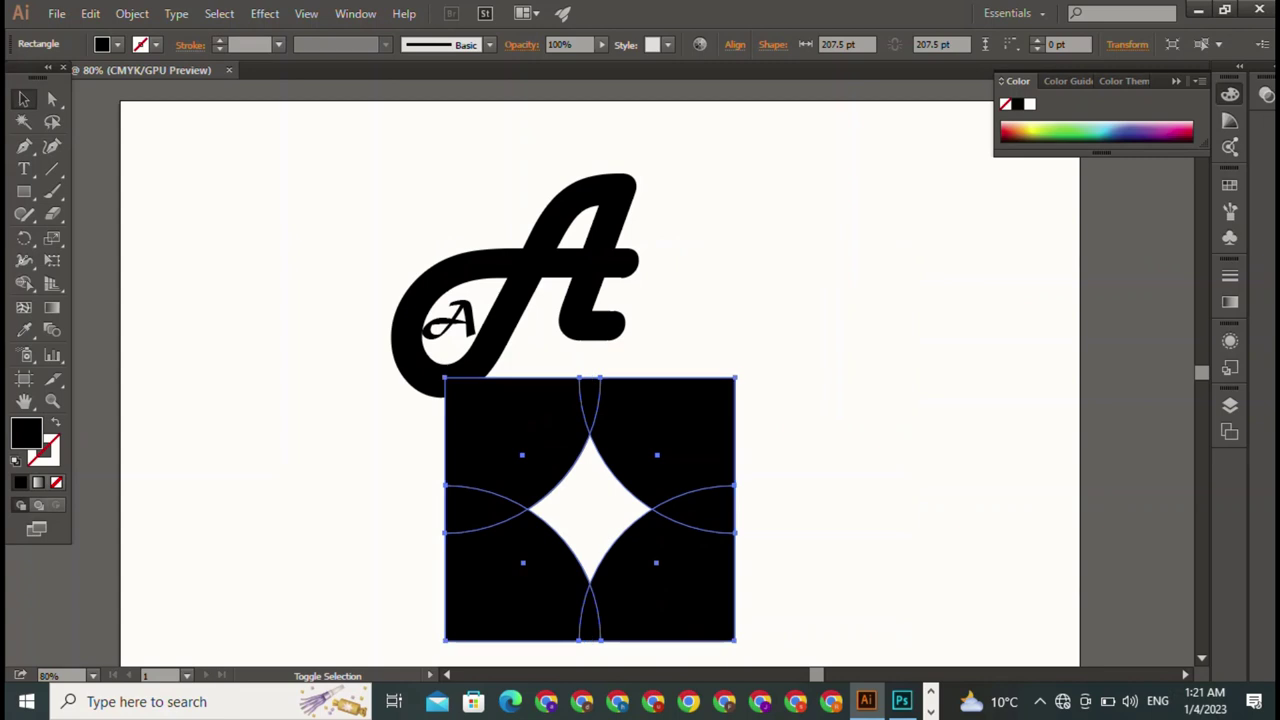
drag(736, 379, 883, 244)
click(412, 330)
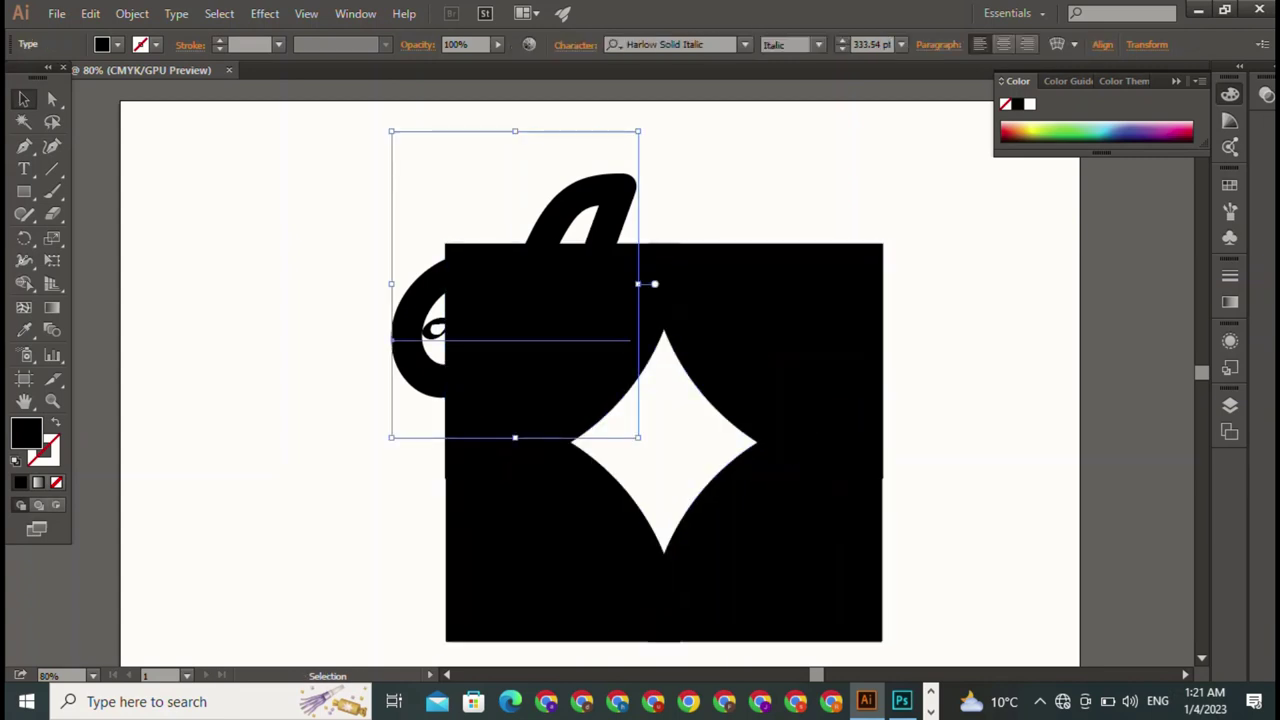
click(700, 560)
key(ctrl+shift+a)
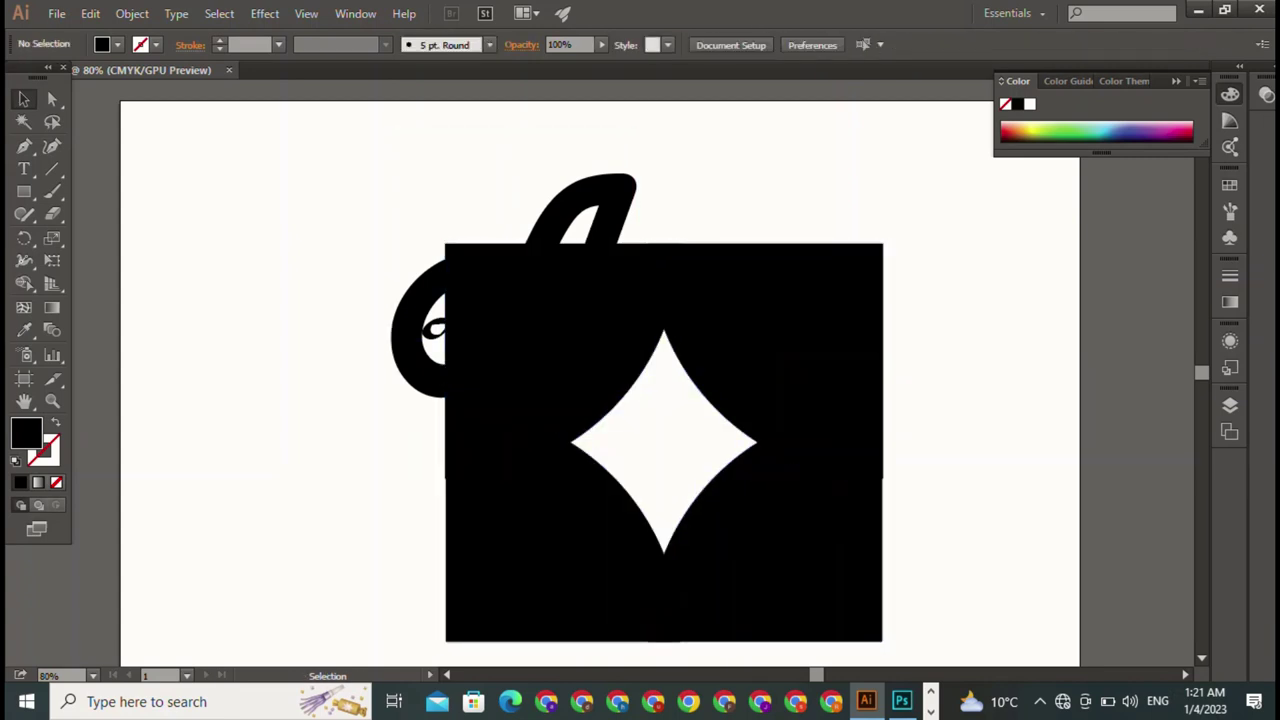
click(676, 360)
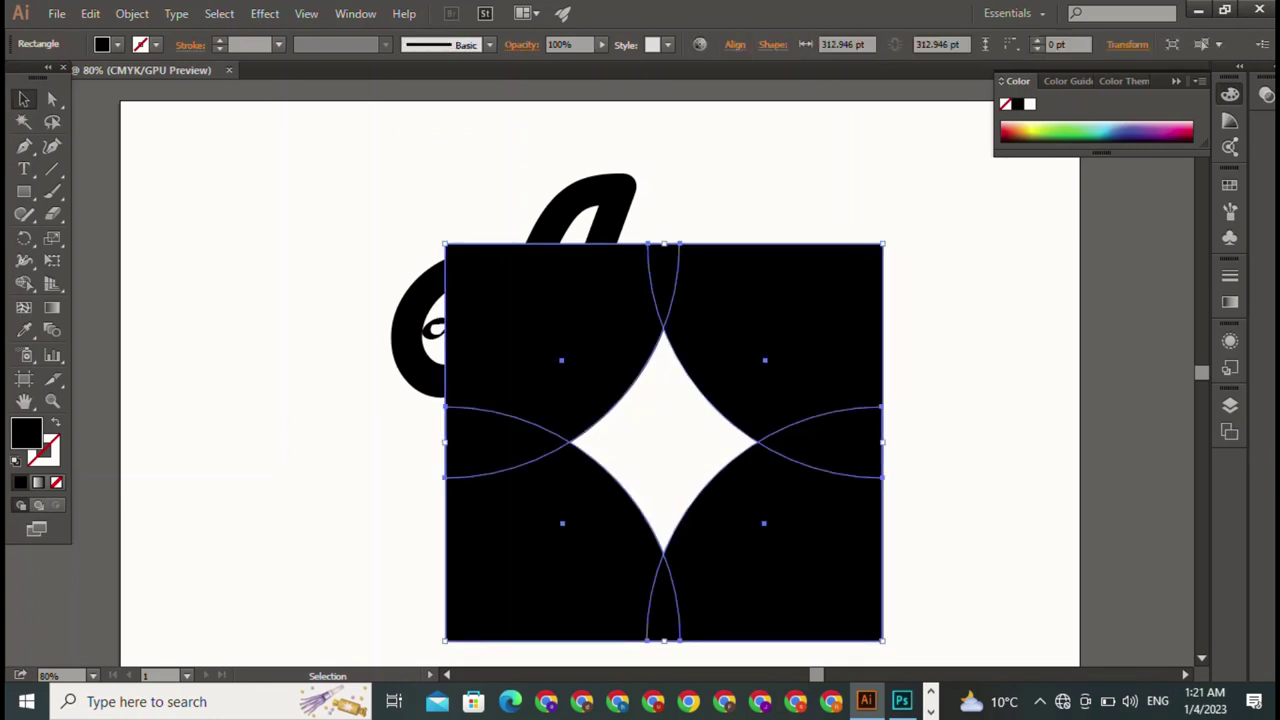
Give the square-and-star artwork no fill and a black 4 pt stroke.
click(117, 44)
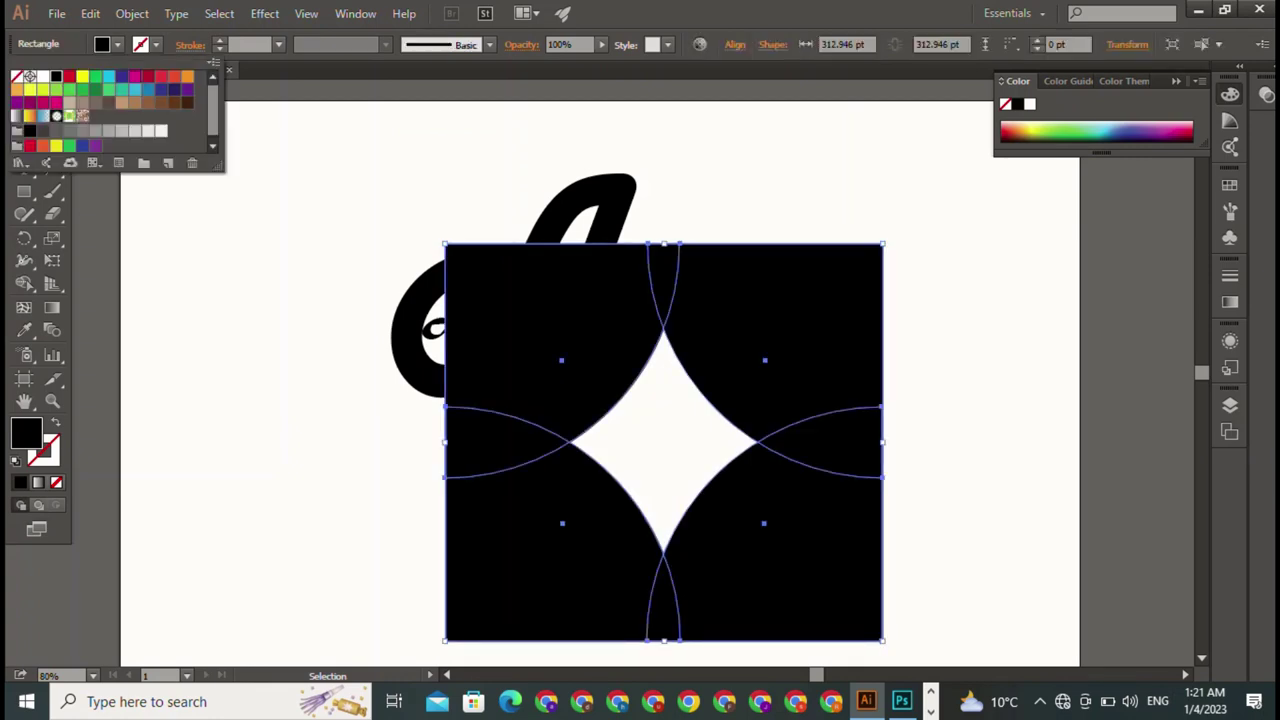
click(17, 76)
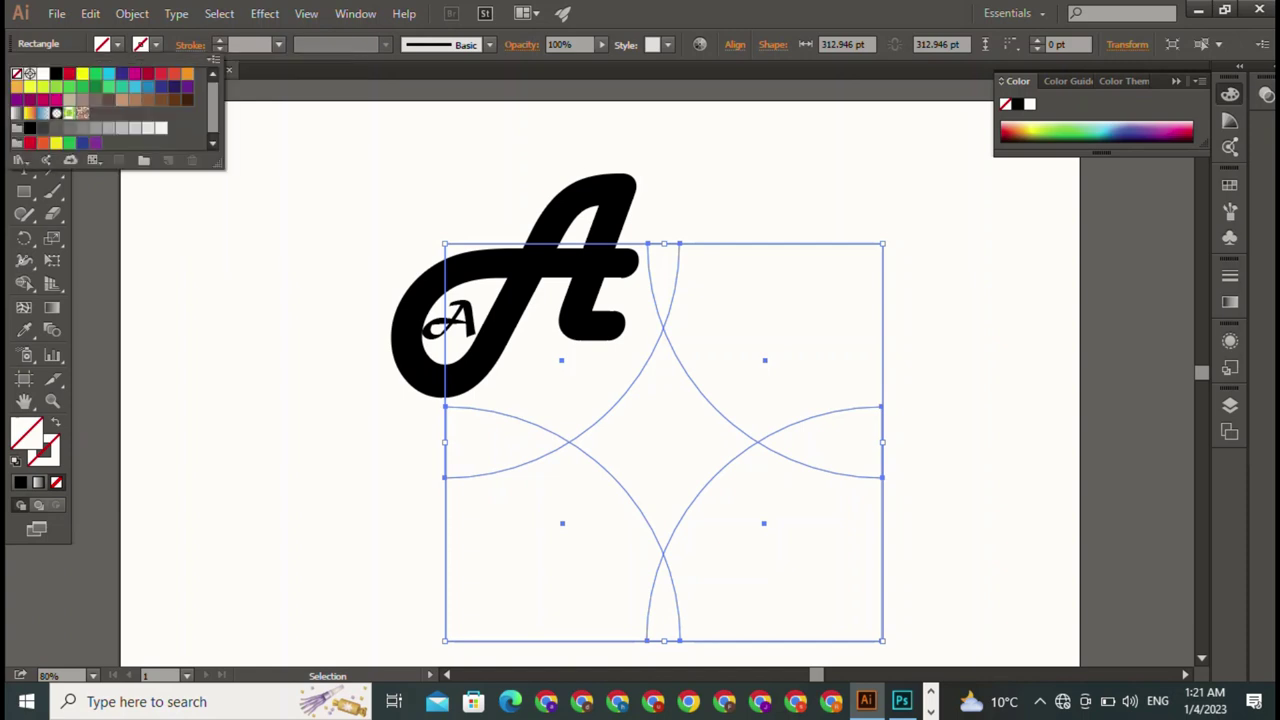
click(56, 74)
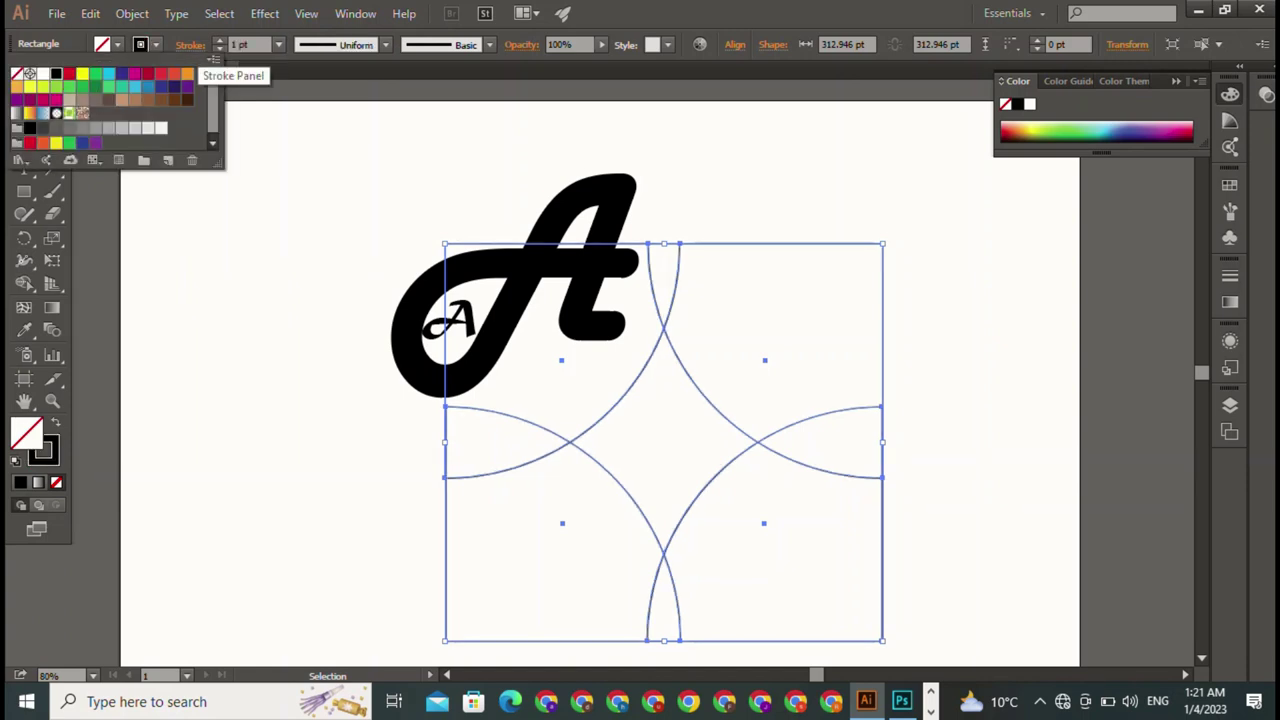
click(219, 40)
click(219, 40)
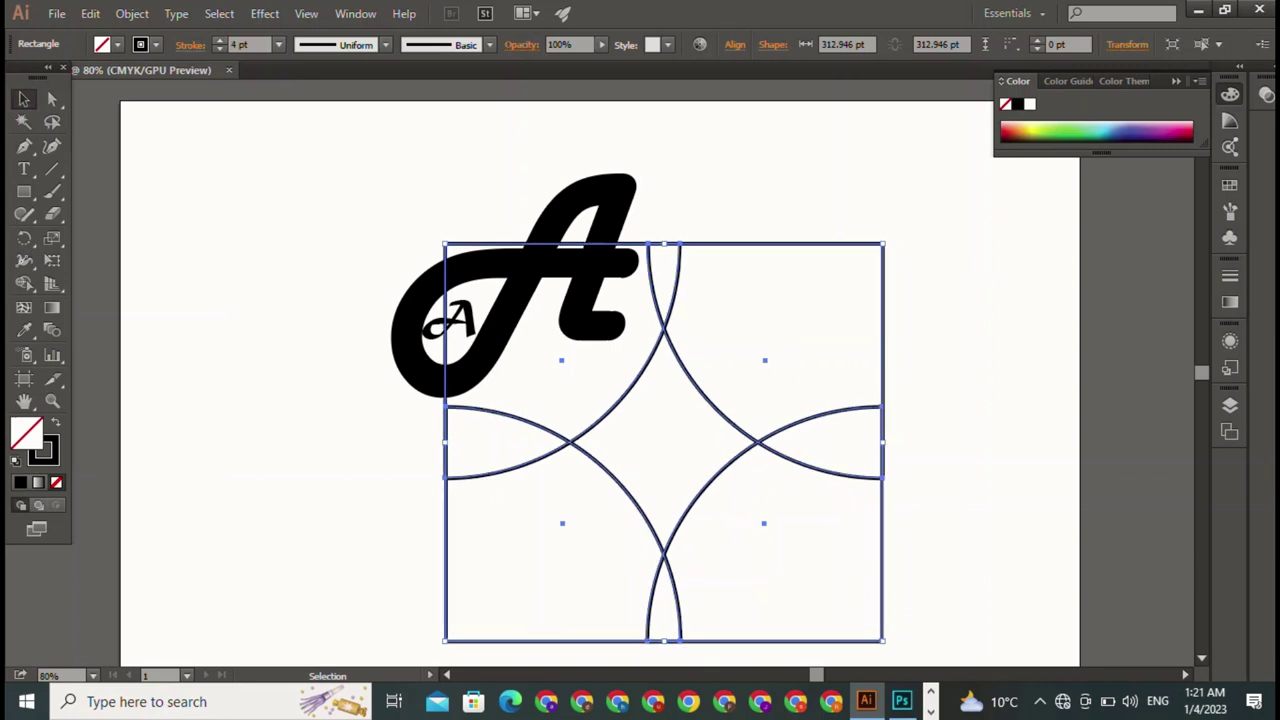
key(ctrl+shift+a)
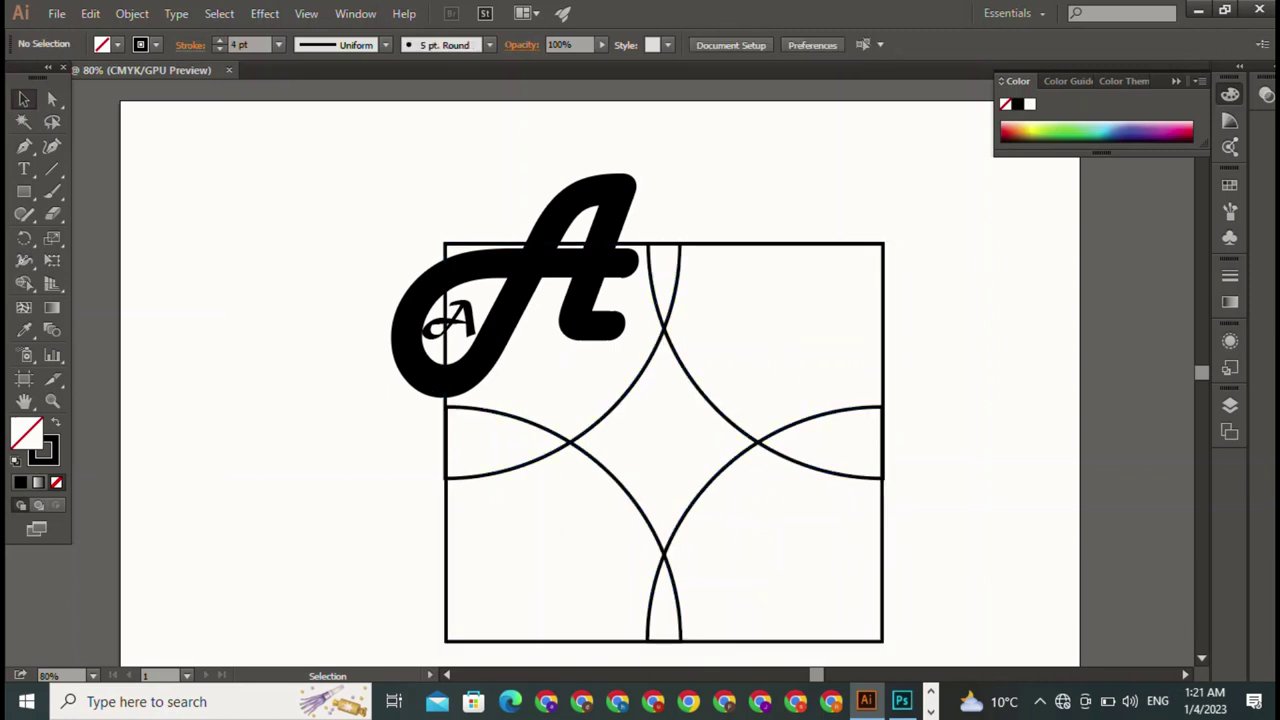
click(520, 290)
Scale the big and small A letters down together and move them toward the square's centre.
drag(638, 131, 535, 260)
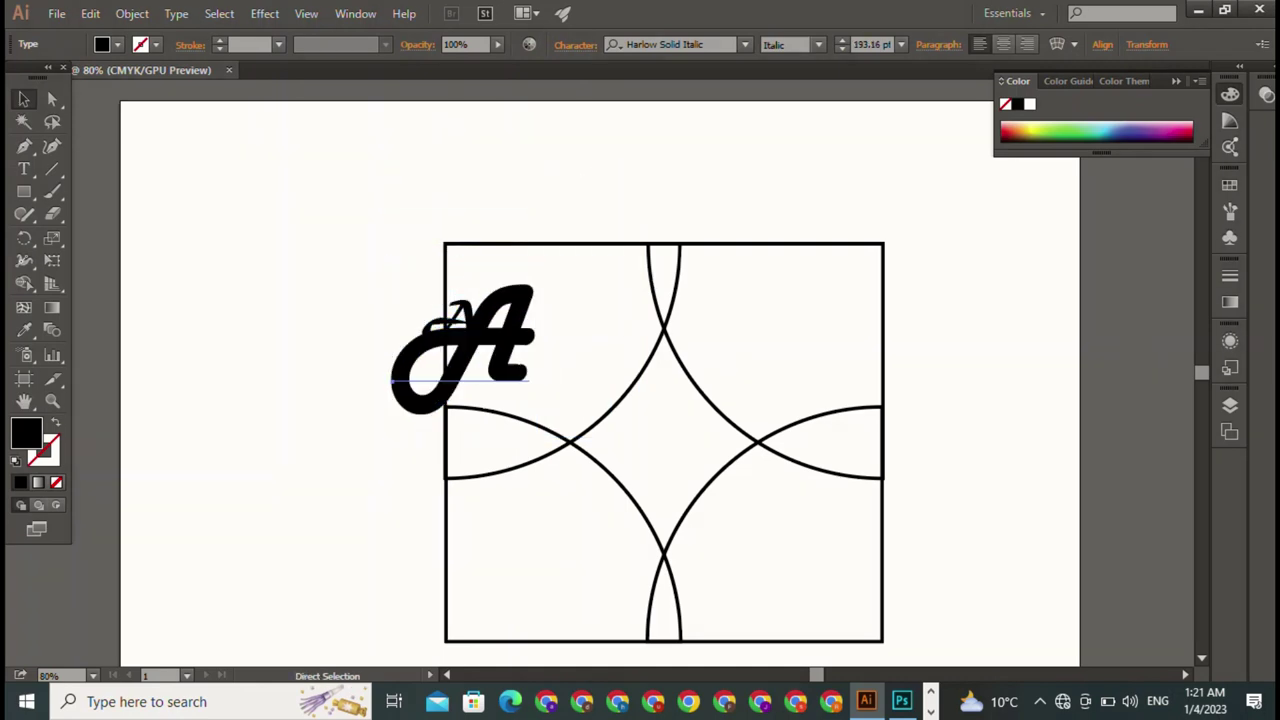
key(ctrl+z)
shift+click(445, 322)
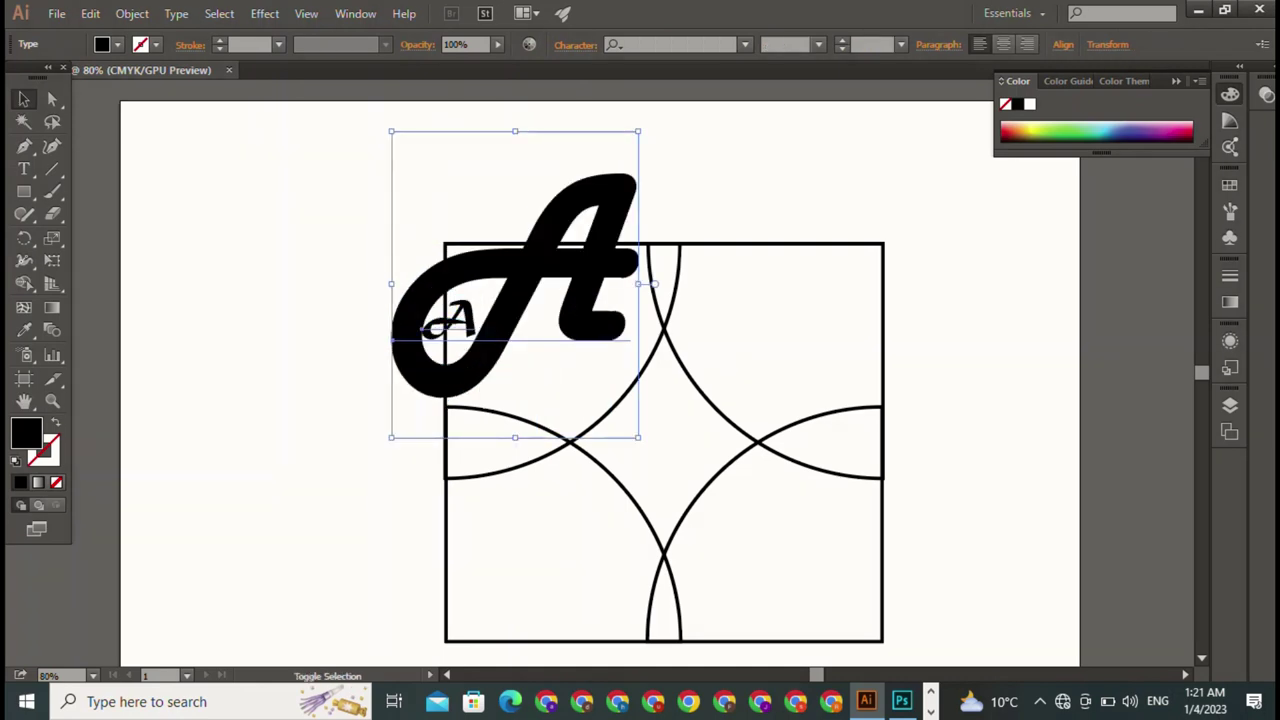
drag(638, 131, 509, 292)
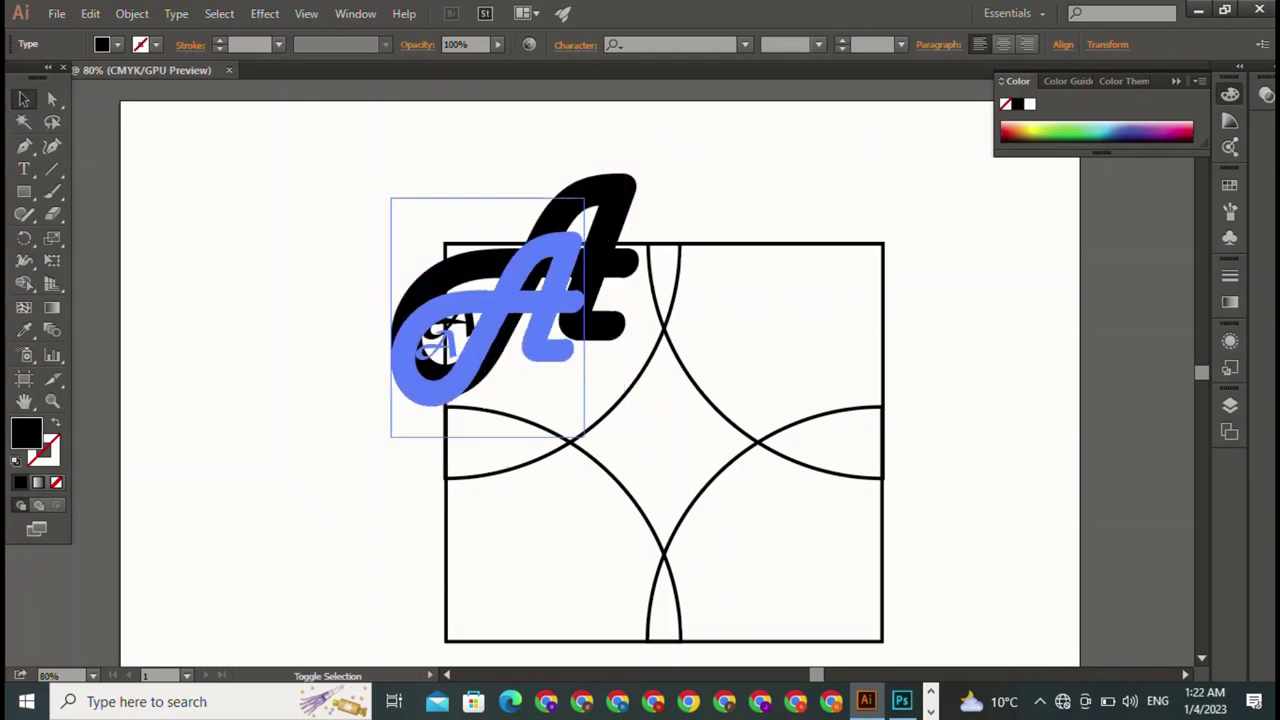
drag(450, 365, 657, 440)
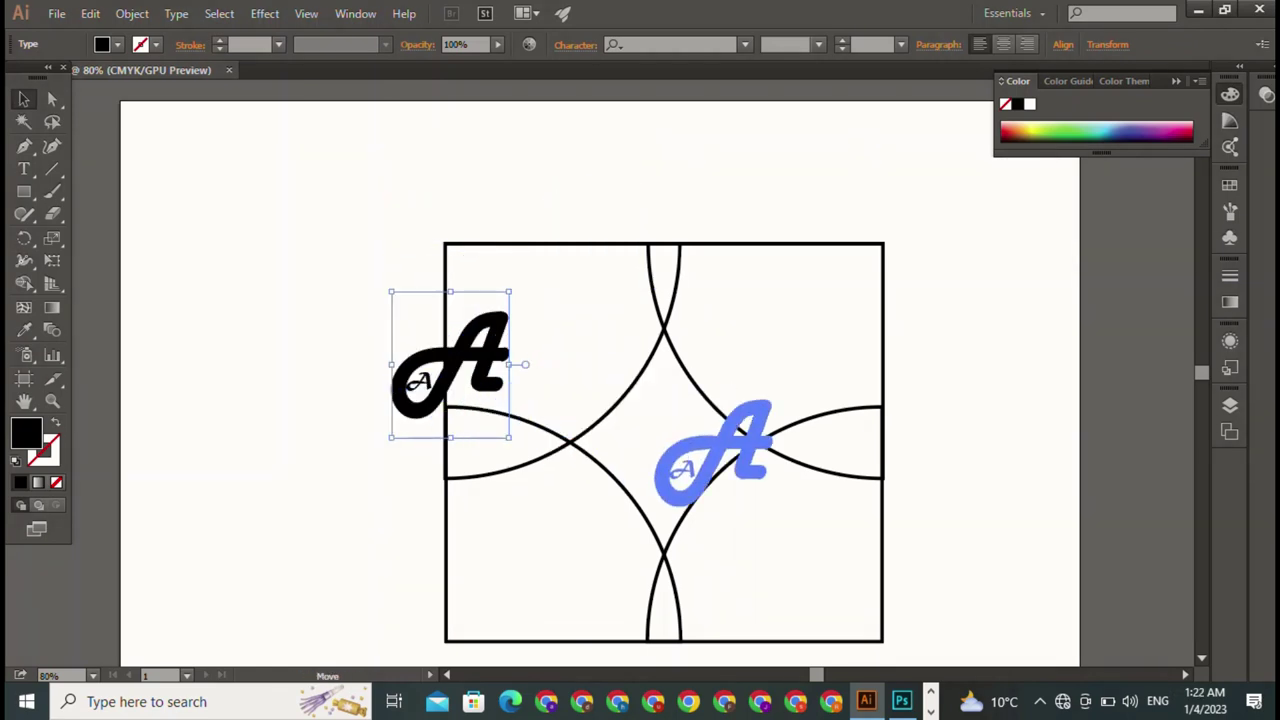
drag(716, 367, 665, 432)
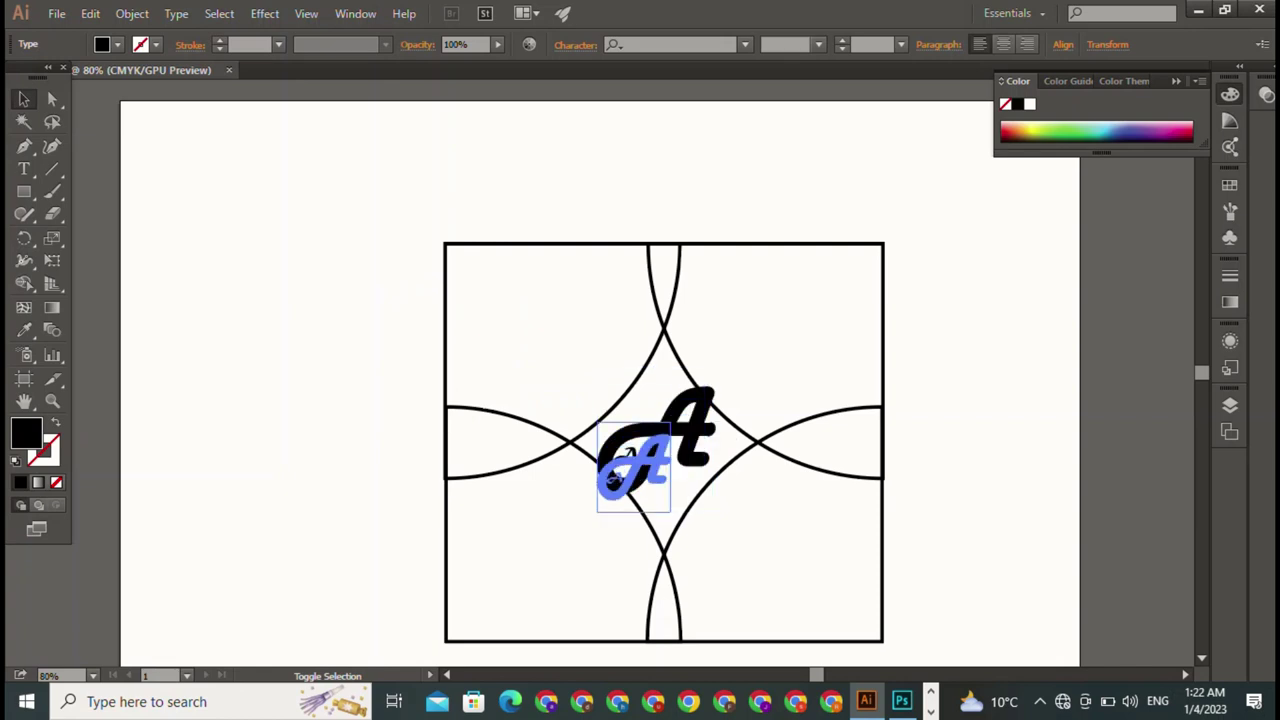
mouse_move(630, 472)
mouse_down()
mouse_move(643, 432)
mouse_move(627, 451)
mouse_up()
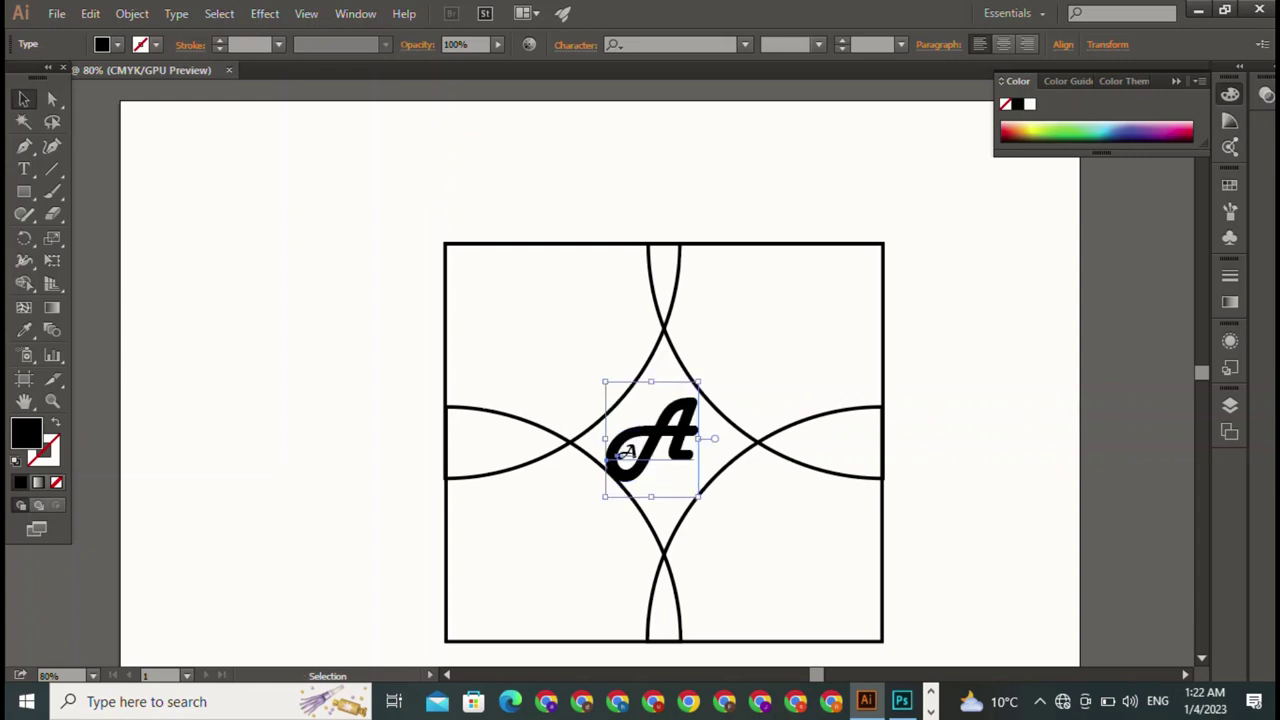
Fine-tune the A letters' position so they sit centred in the star-shaped space.
drag(625, 453, 637, 460)
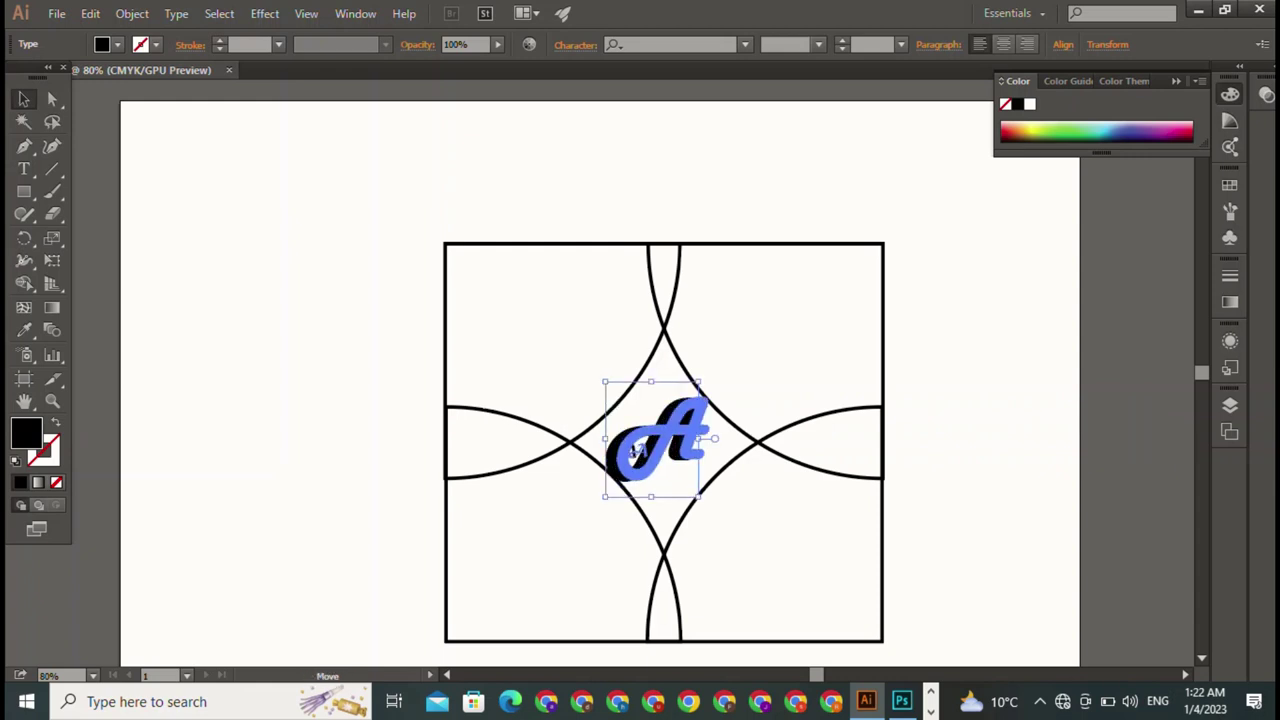
drag(637, 459, 645, 463)
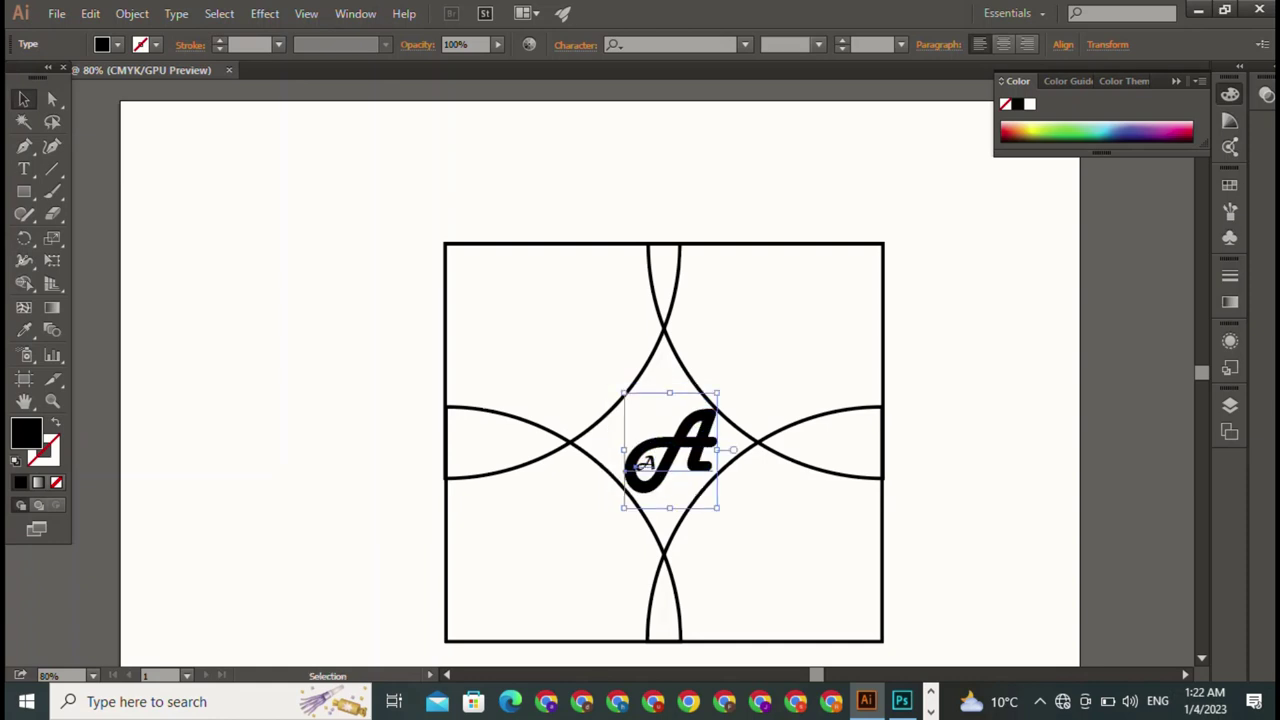
key(ctrl+shift+a)
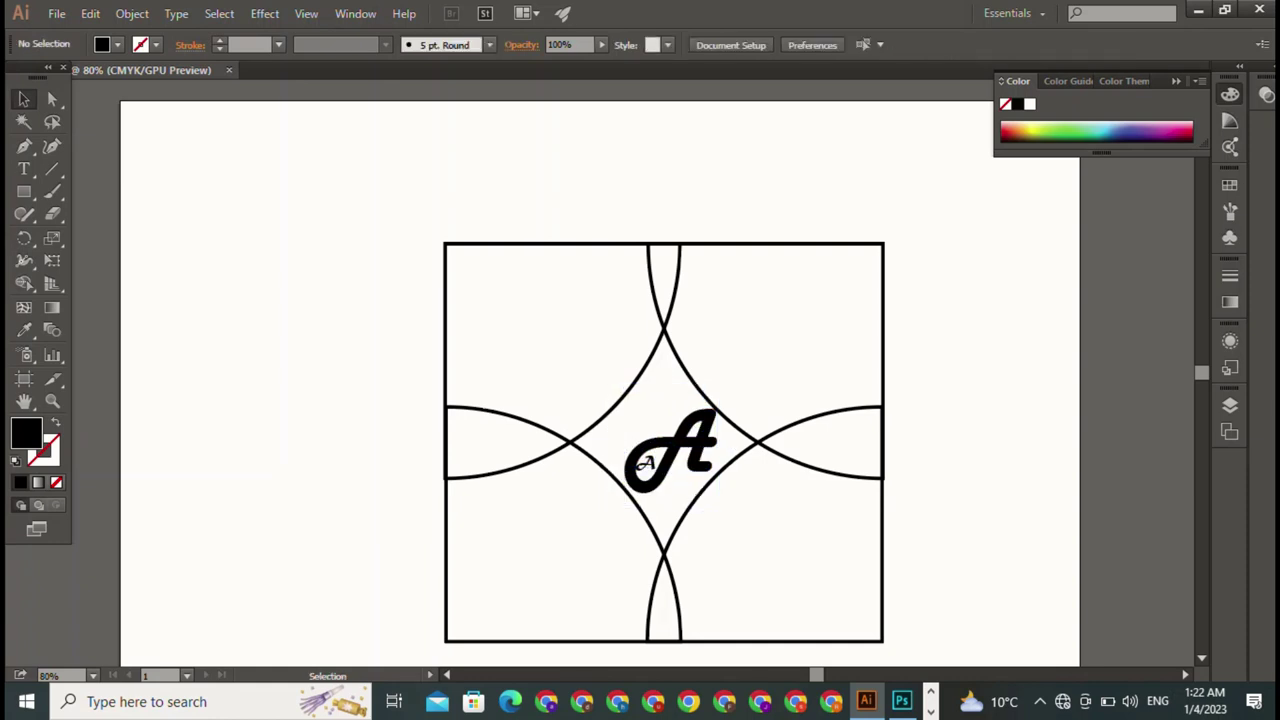
click(647, 461)
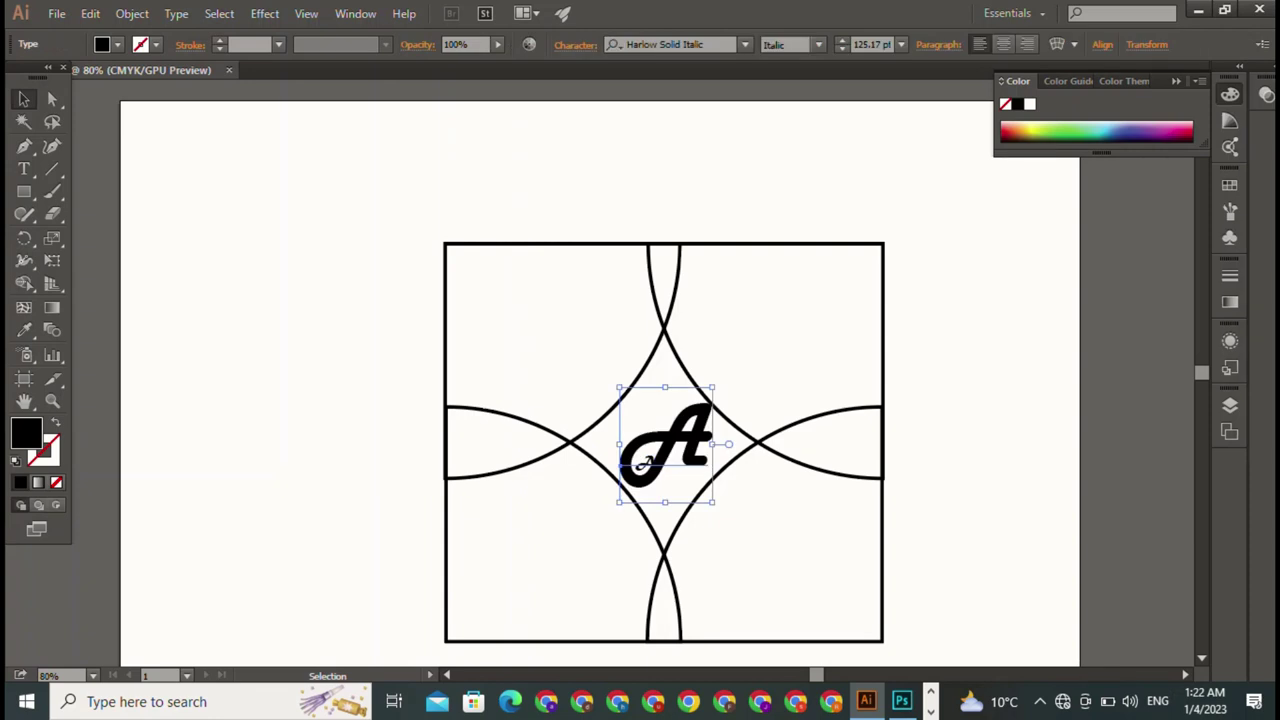
mouse_move(645, 462)
mouse_down()
mouse_move(625, 452)
mouse_move(640, 458)
mouse_up()
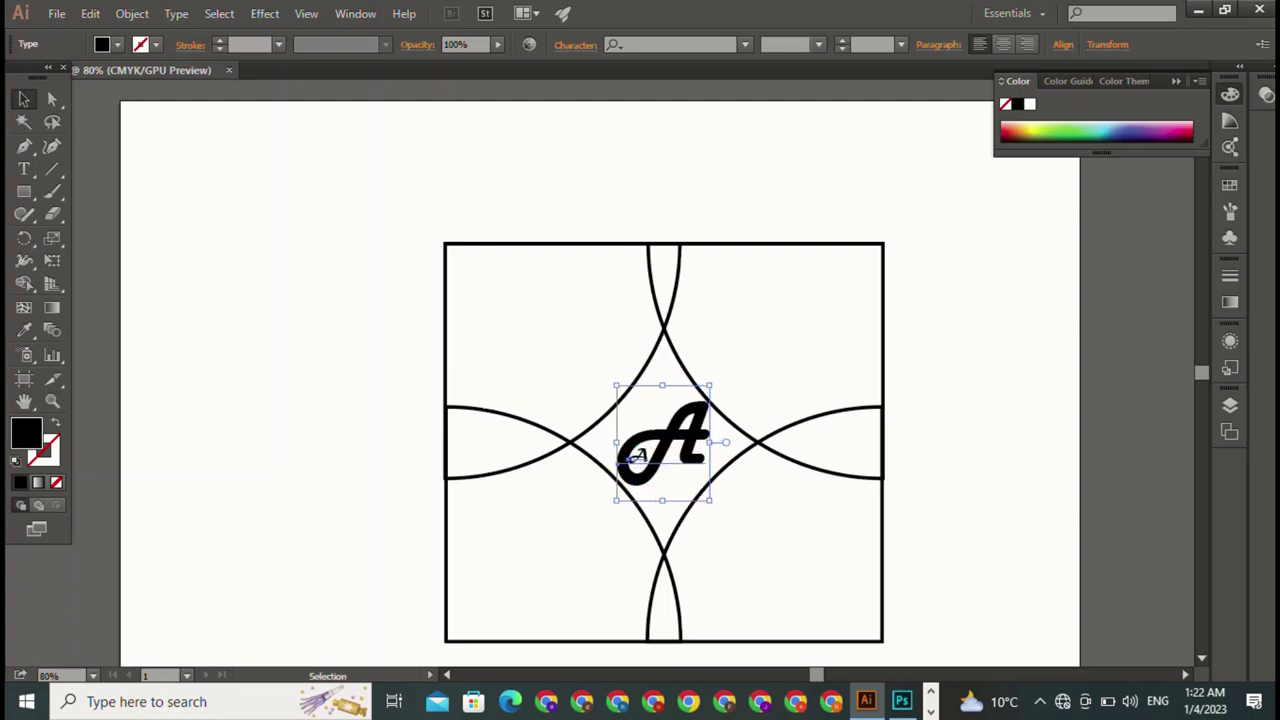